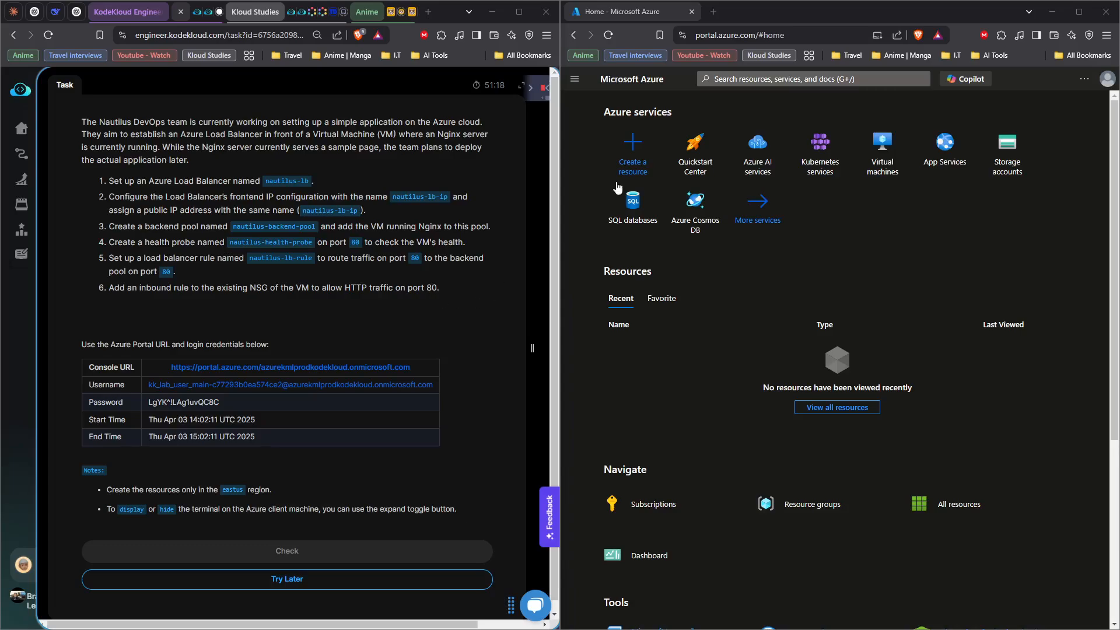
# - Find the Load balancers service in the Azure portal and start creating a new load balancer
pyautogui.click(796, 78)
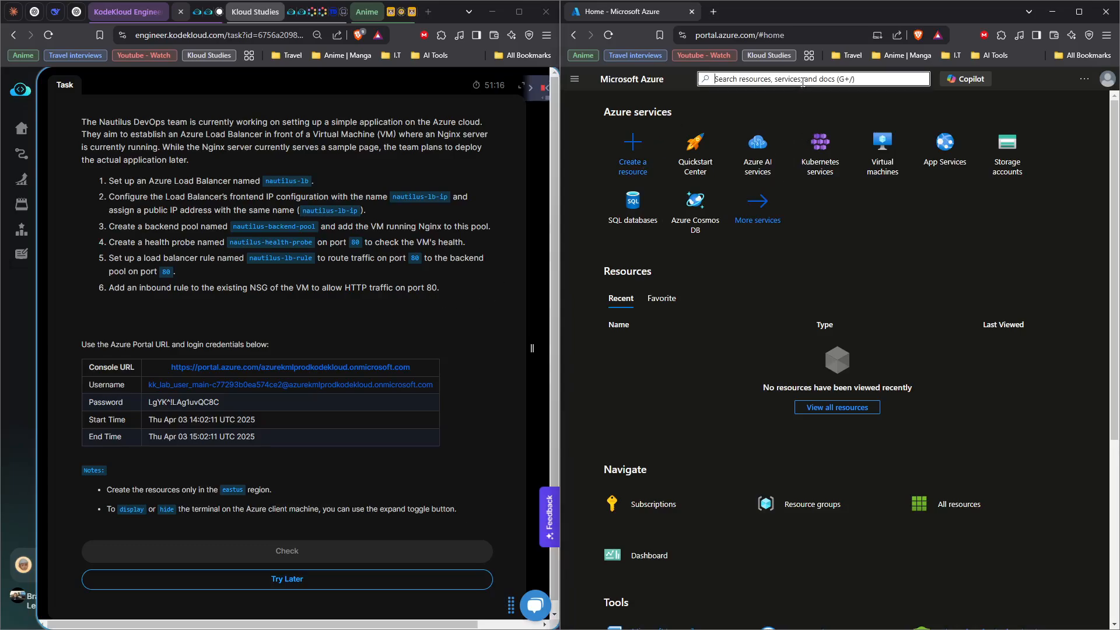
pyautogui.write('load b')
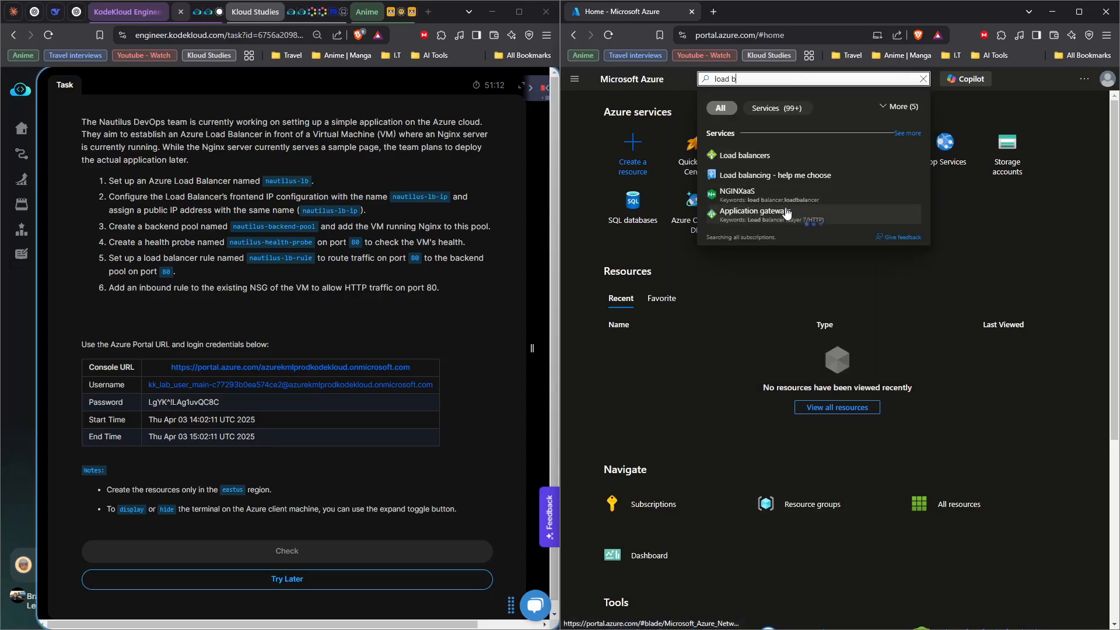
pyautogui.click(792, 161)
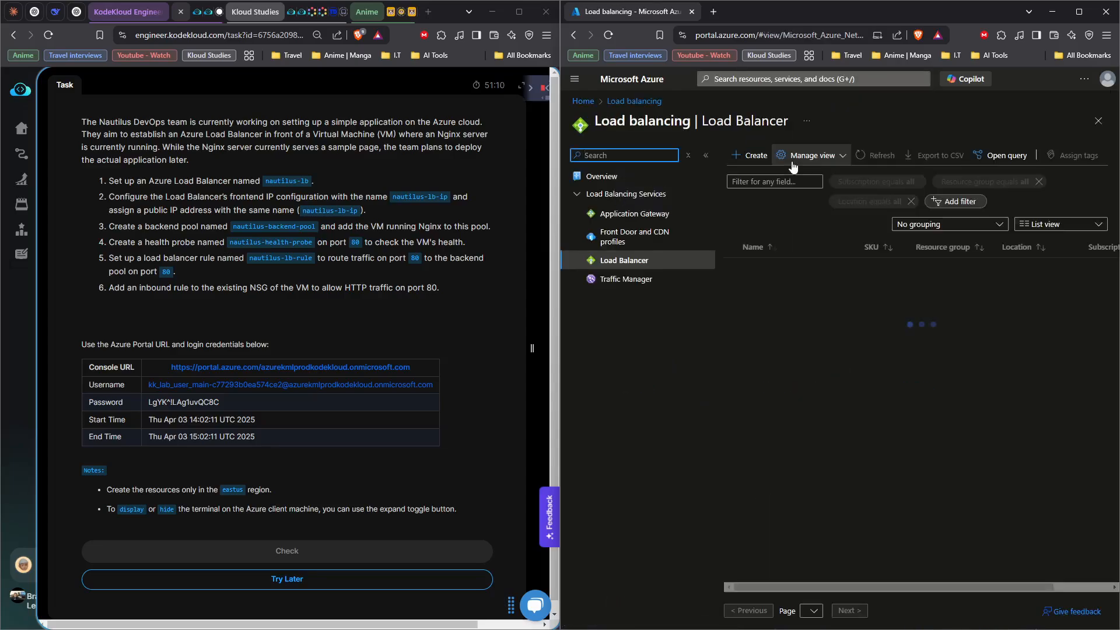
pyautogui.click(751, 155)
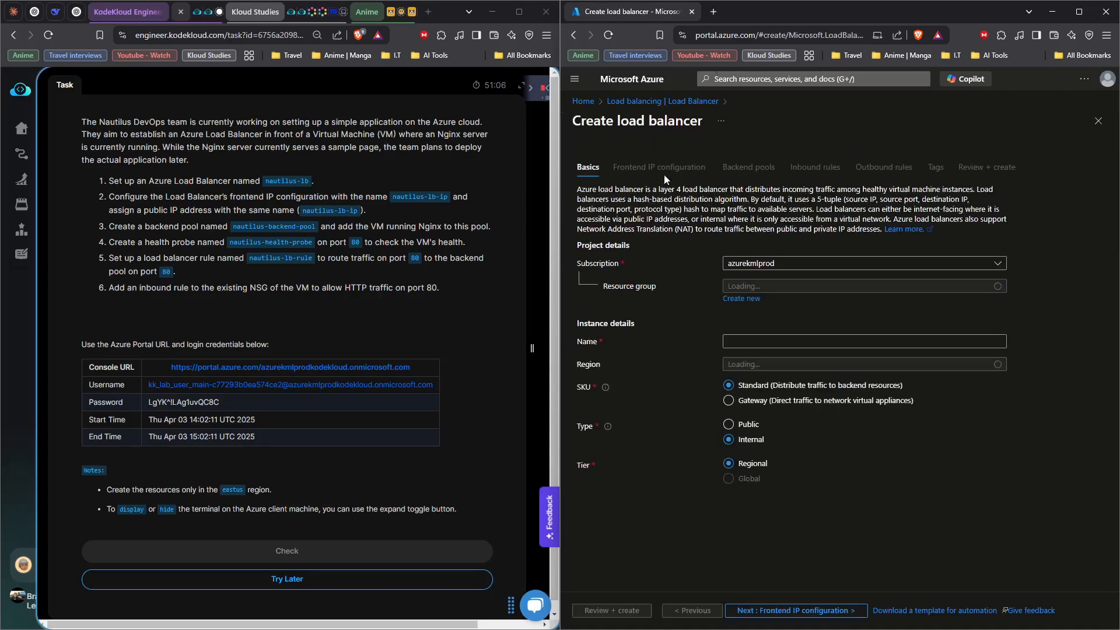
# - Assign the load balancer to the existing kml_rg_main resource group and name it nautilus-lb, copying the name from the task
pyautogui.moveTo(263, 181)
pyautogui.mouseDown()
pyautogui.moveTo(309, 177)
pyautogui.moveTo(266, 181)
pyautogui.mouseUp()
pyautogui.hotkey('ctrl', 'c')
pyautogui.rightClick(271, 178)
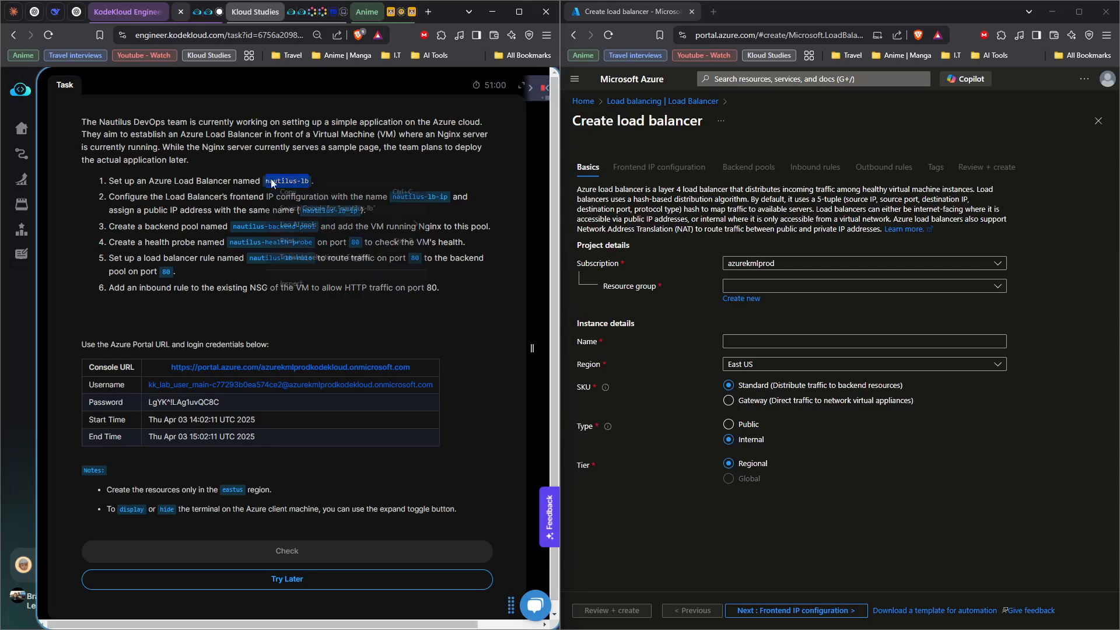
pyautogui.click(301, 191)
pyautogui.click(773, 291)
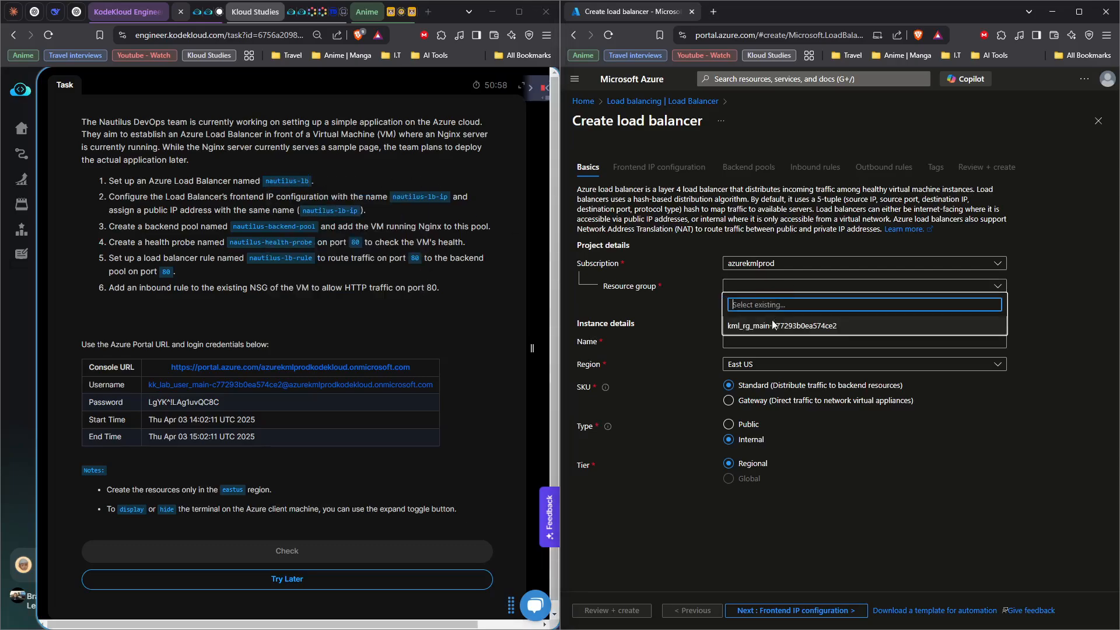
pyautogui.click(771, 322)
pyautogui.click(771, 342)
pyautogui.rightClick(771, 343)
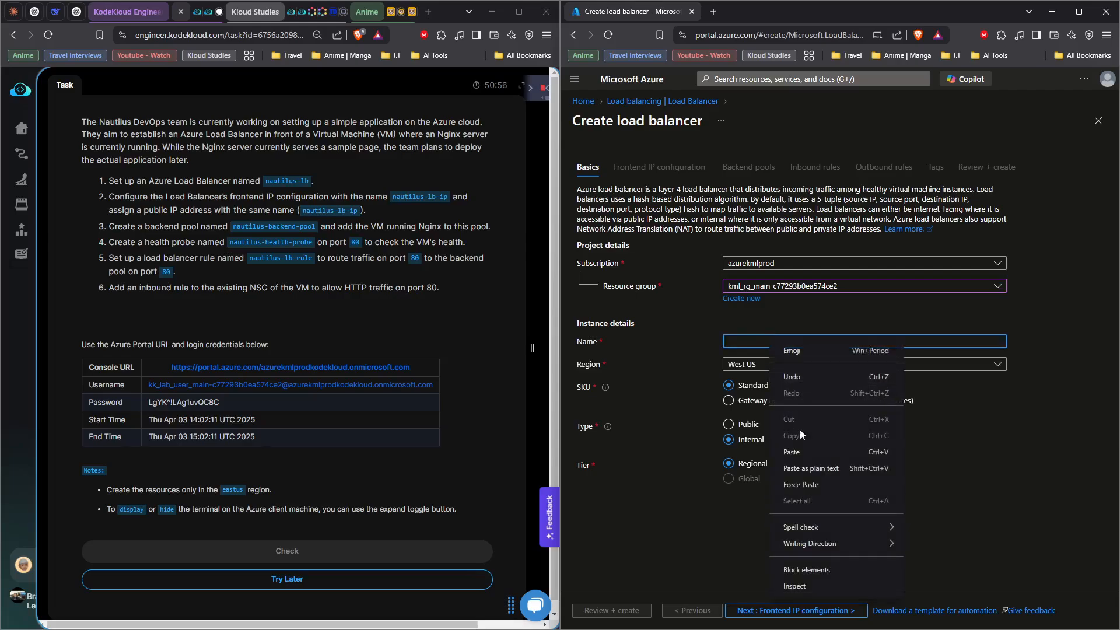
pyautogui.click(799, 450)
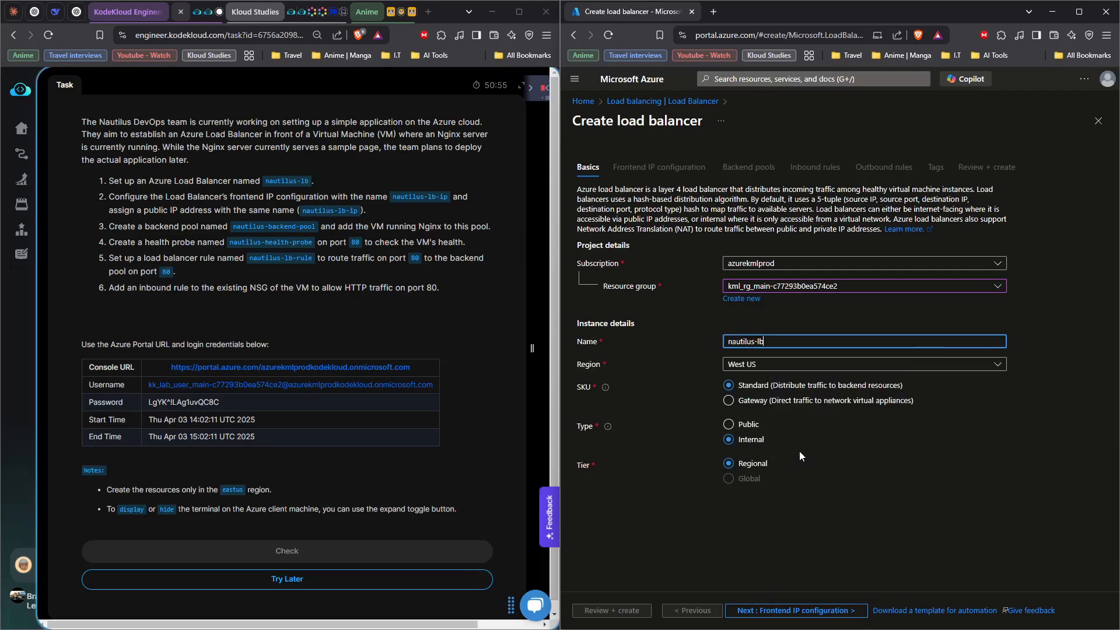
# - Set the load balancer's region to East US and its type to Public
pyautogui.click(756, 363)
pyautogui.scroll(12, 760, 421)
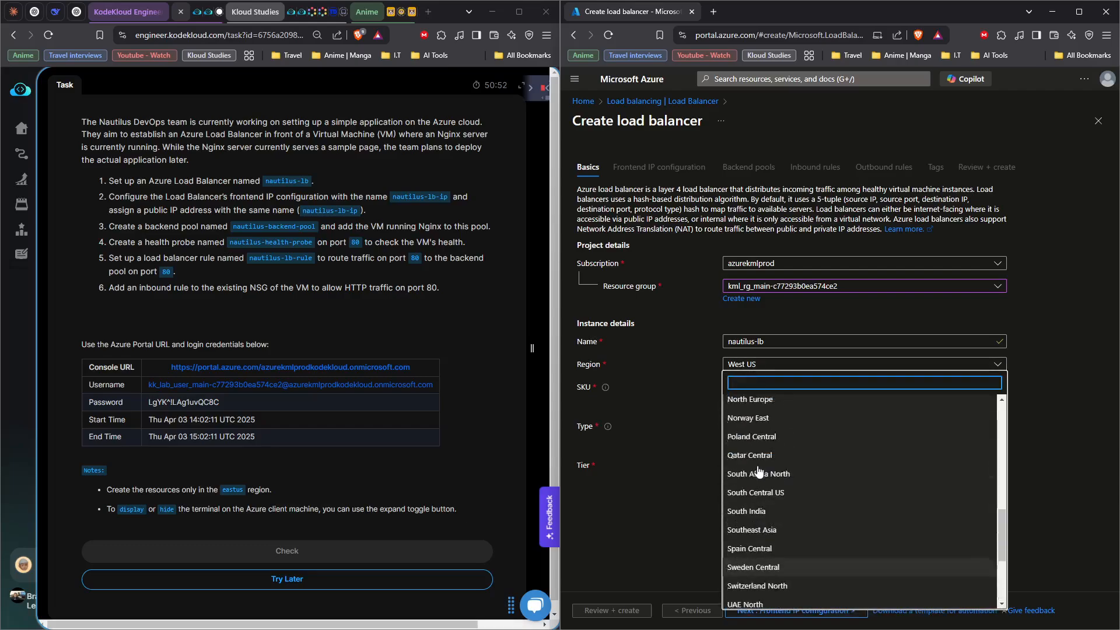
pyautogui.scroll(-2, 740, 524)
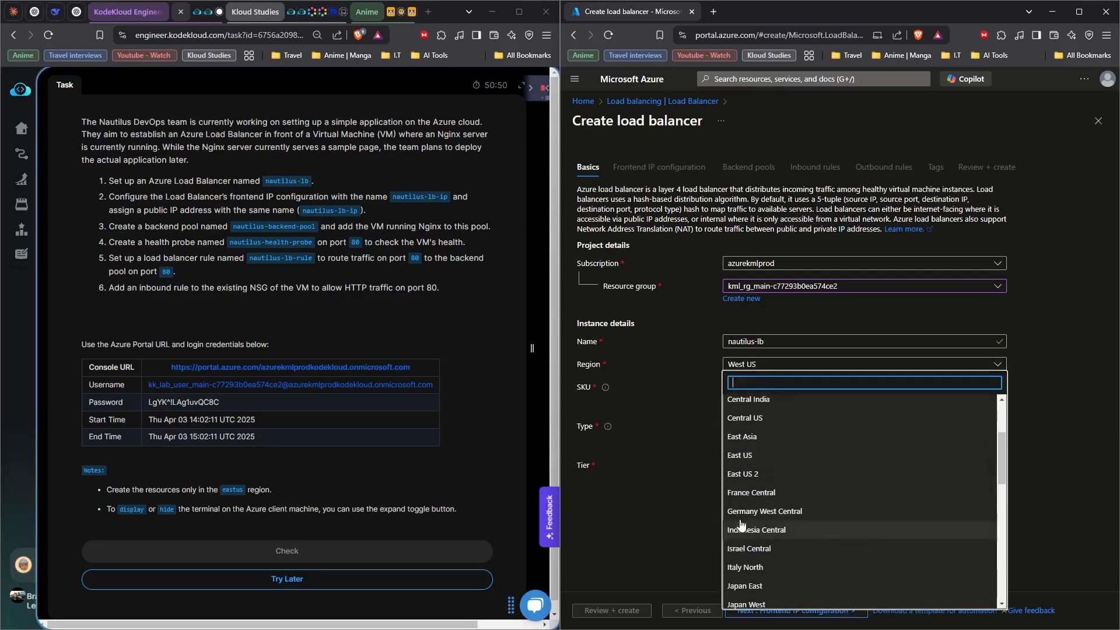
pyautogui.click(750, 456)
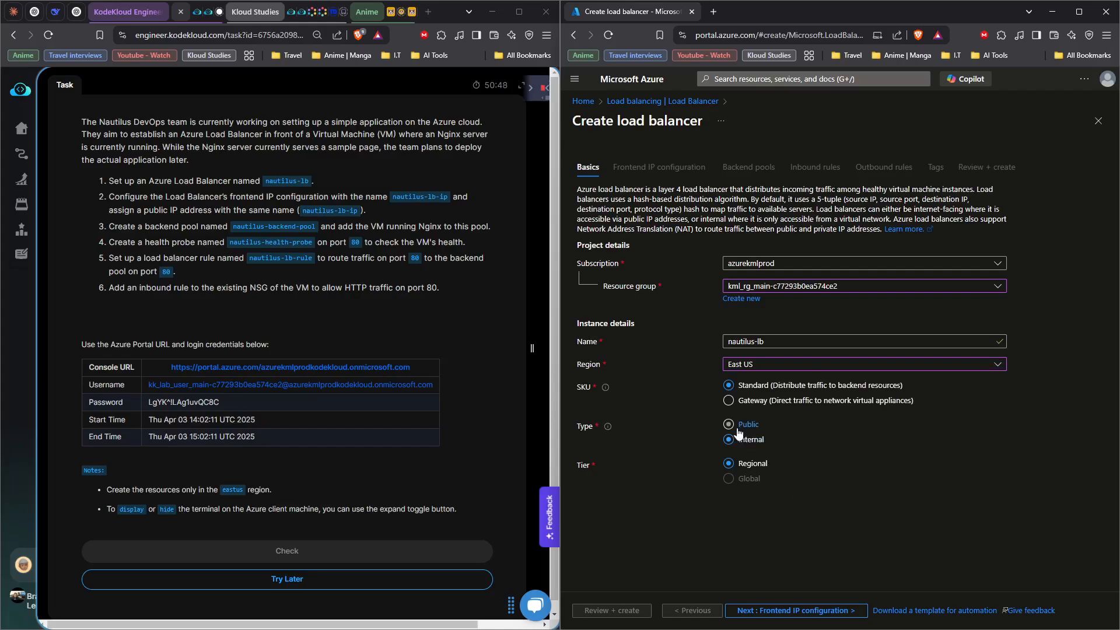
pyautogui.click(739, 428)
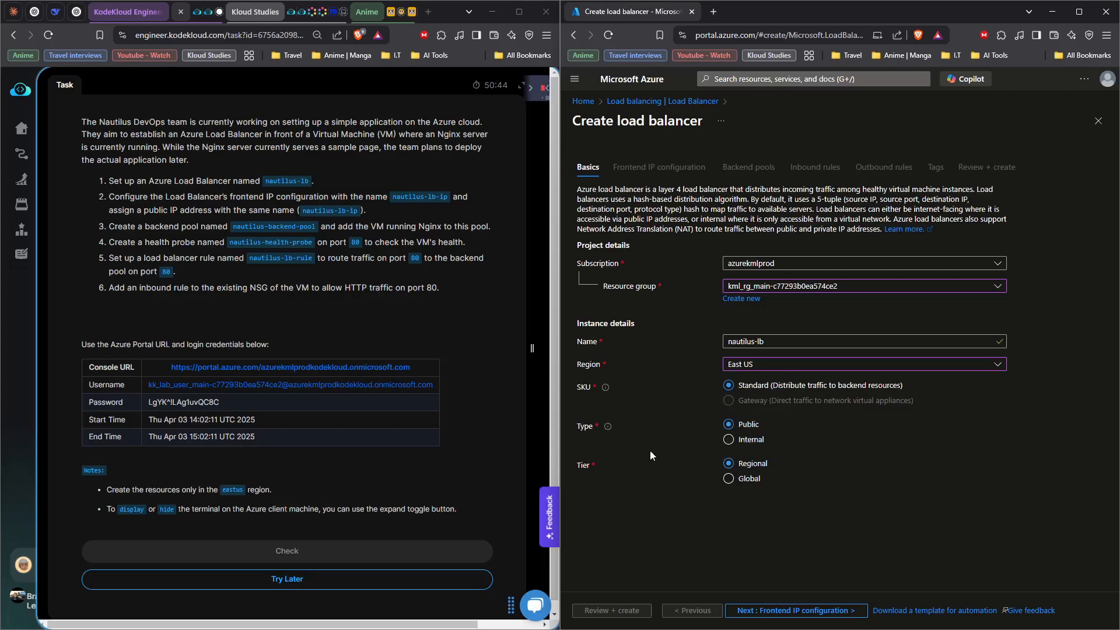
# - Start a frontend IP configuration for the load balancer and name it nautilus-lb-ip as given in the task
pyautogui.click(781, 612)
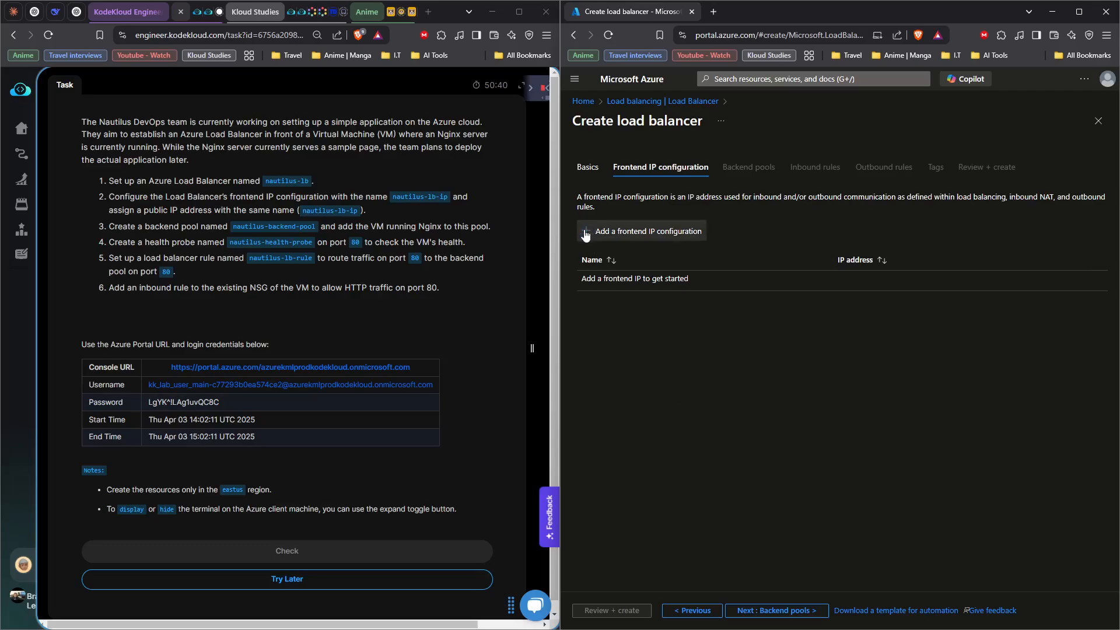
pyautogui.click(586, 234)
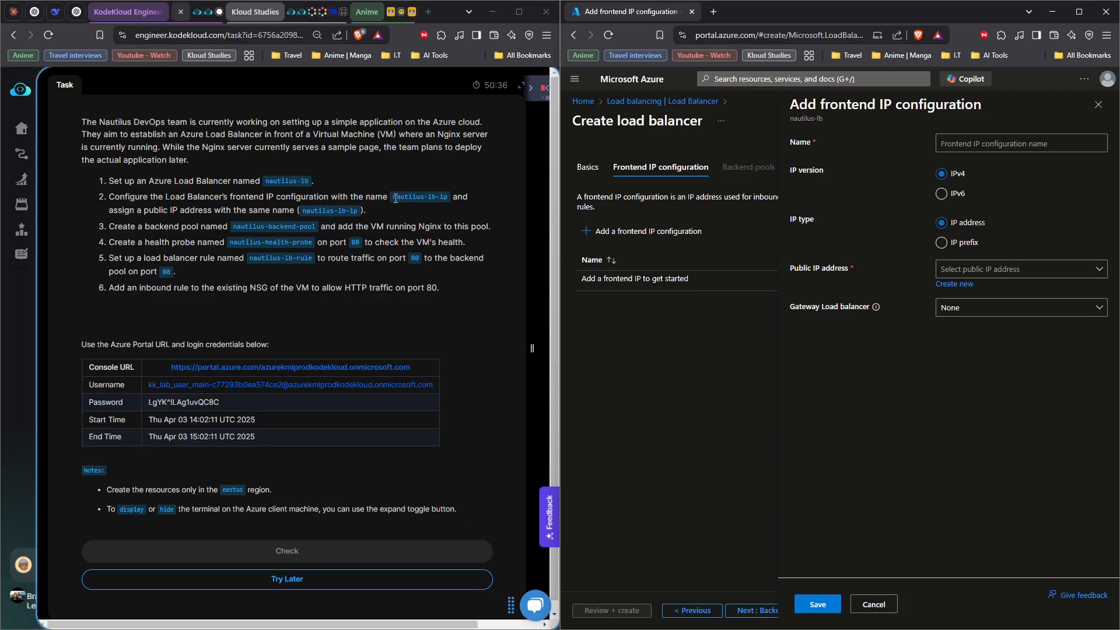
pyautogui.moveTo(395, 199)
pyautogui.mouseDown()
pyautogui.moveTo(459, 200)
pyautogui.moveTo(392, 201)
pyautogui.mouseUp()
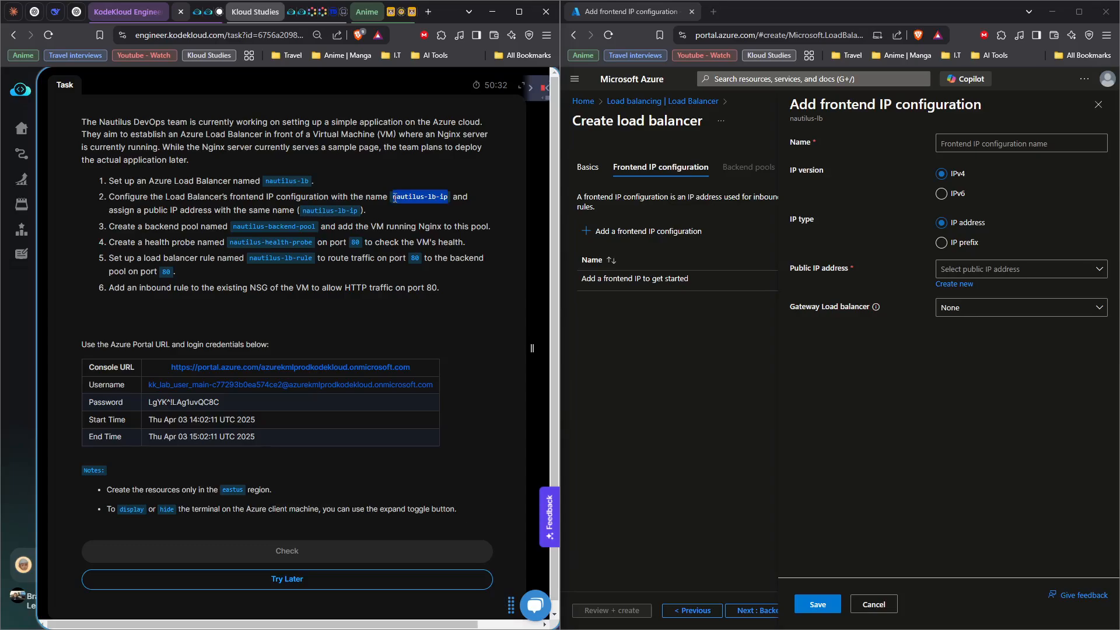
pyautogui.rightClick(404, 199)
pyautogui.click(415, 210)
pyautogui.click(987, 143)
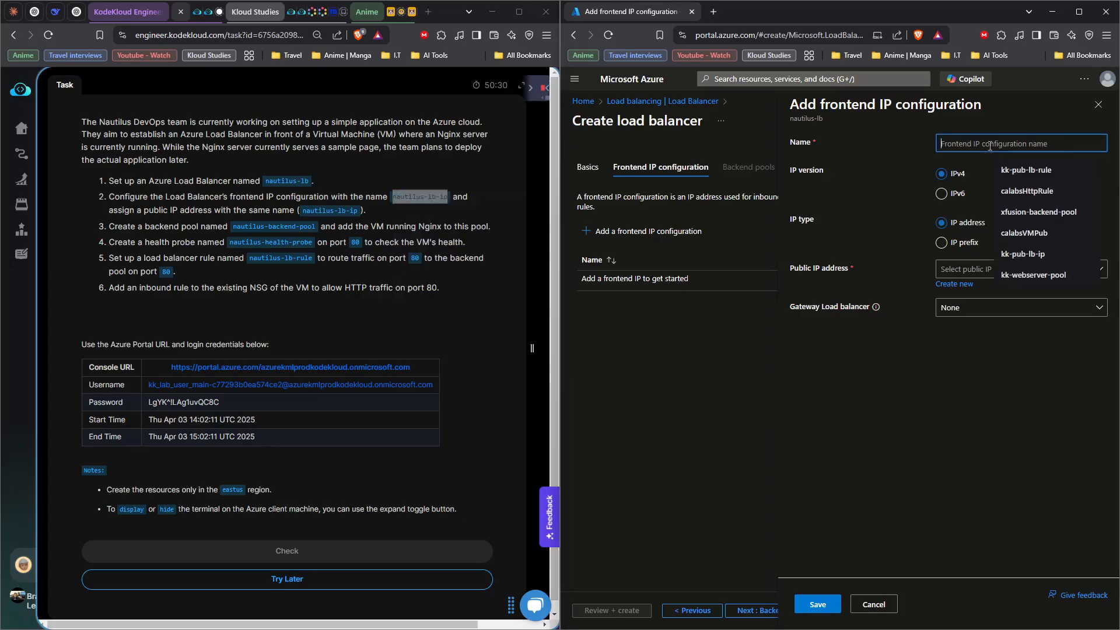
pyautogui.hotkey('ctrl', 'v')
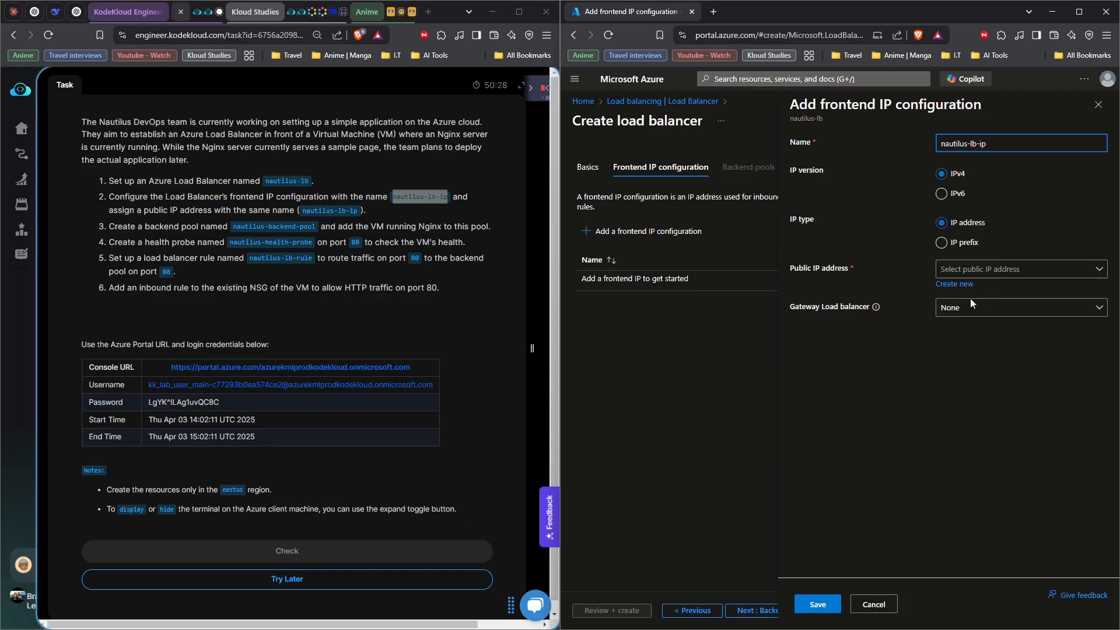
# - Create a new public IP address named nautilus-lb-ip for the frontend and save the frontend IP configuration
pyautogui.click(936, 284)
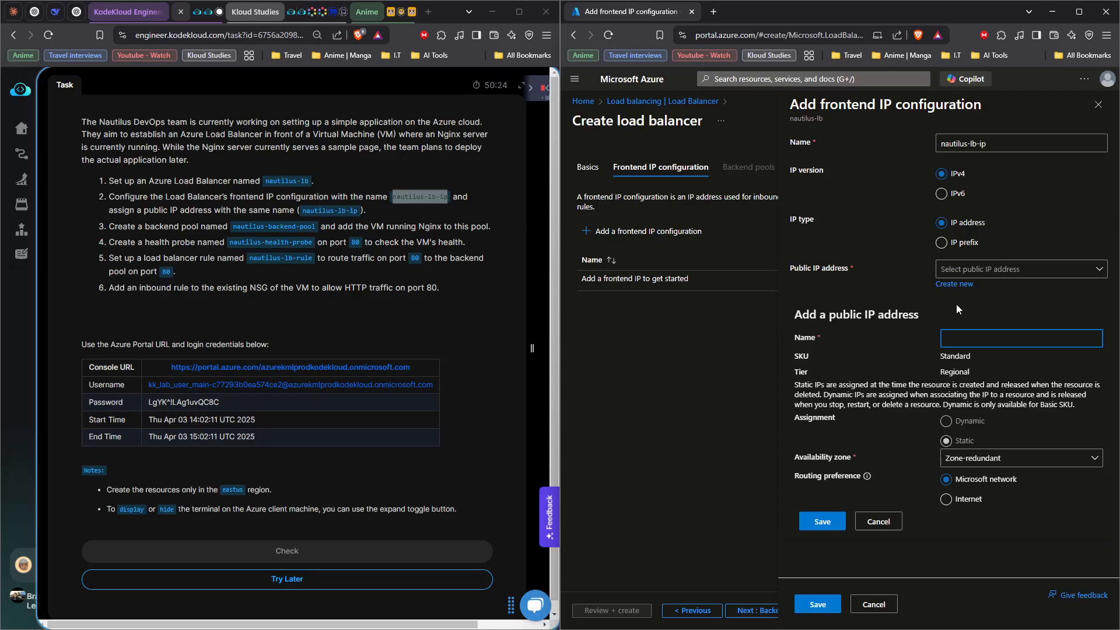
pyautogui.hotkey('ctrl', 'v')
pyautogui.click(820, 523)
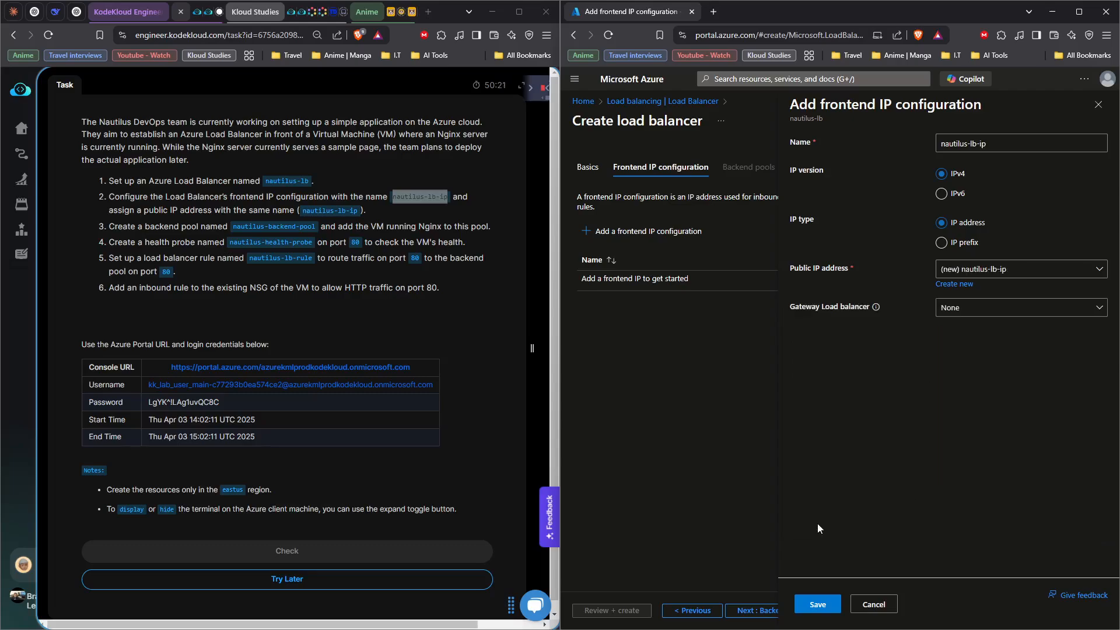
pyautogui.click(816, 605)
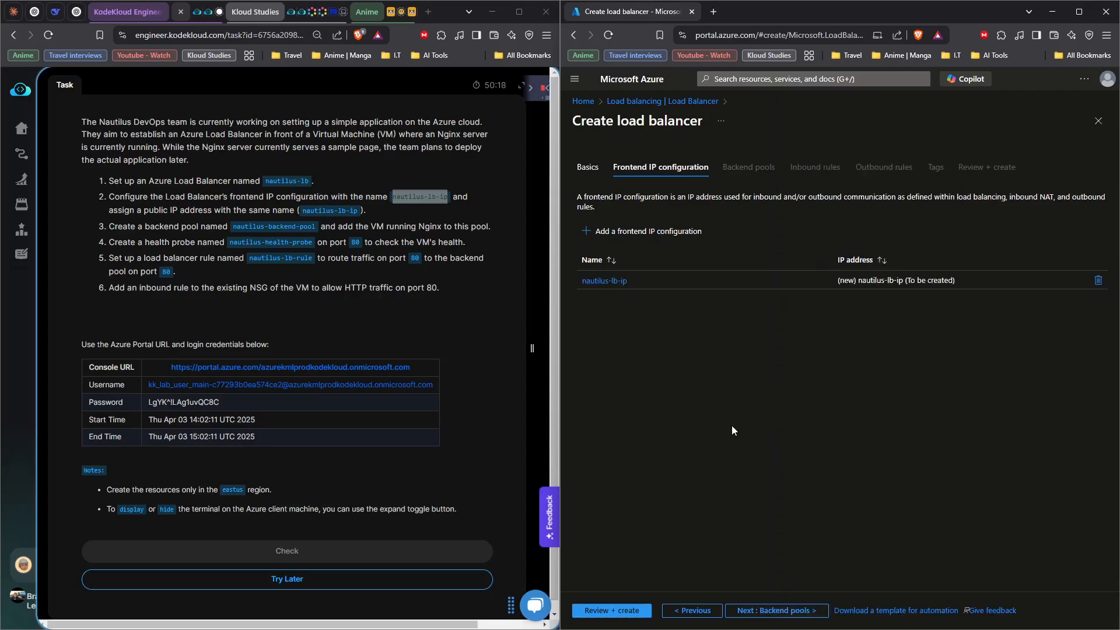
# - Start a backend pool named nautilus-backend-pool on the nautilus-vmVNET virtual network
pyautogui.click(779, 612)
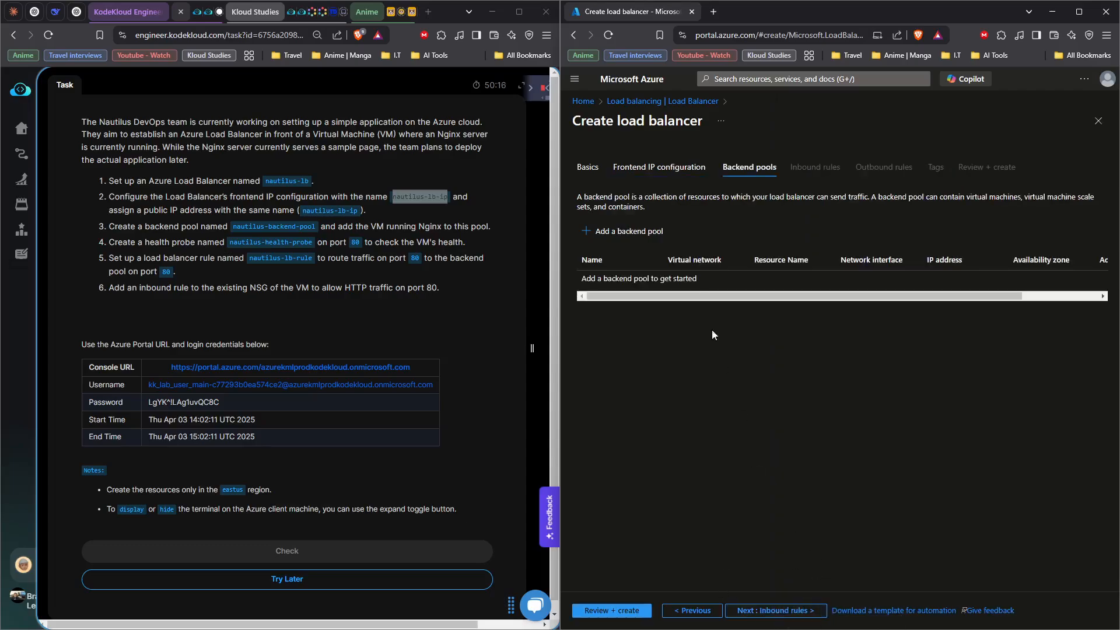
pyautogui.click(587, 242)
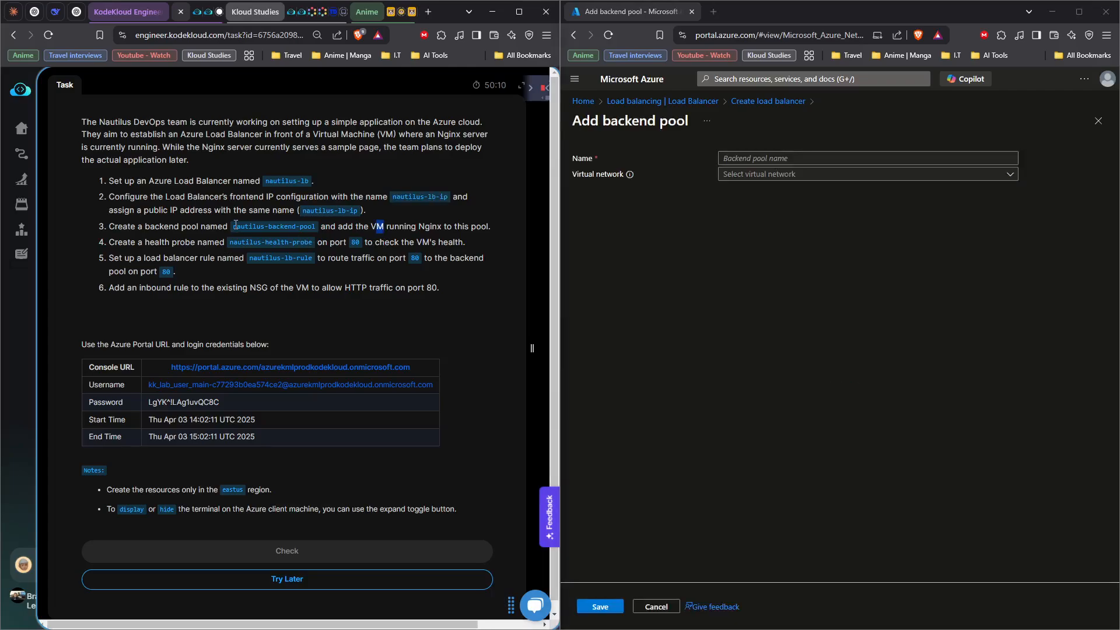
pyautogui.moveTo(234, 227); pyautogui.dragTo(316, 230)
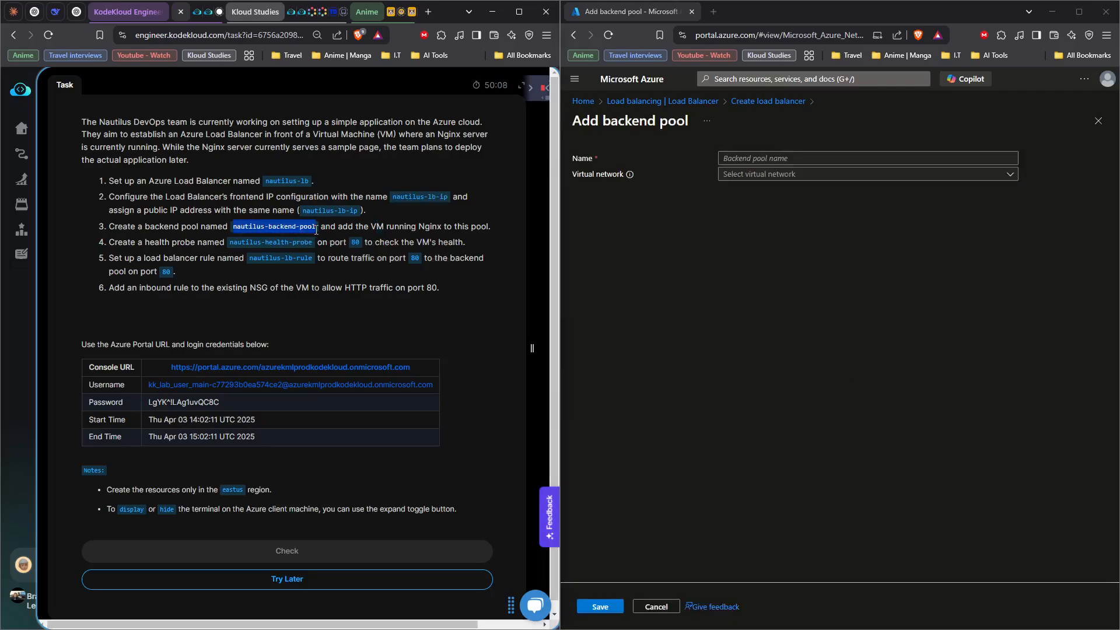
pyautogui.rightClick(316, 231)
pyautogui.click(349, 256)
pyautogui.click(375, 318)
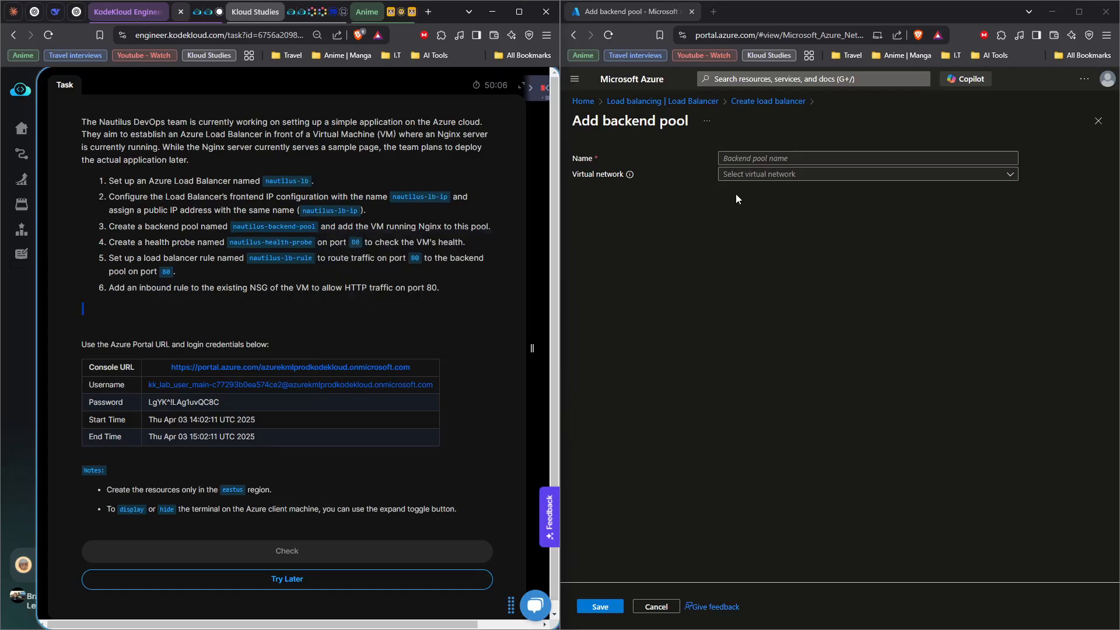
pyautogui.click(747, 158)
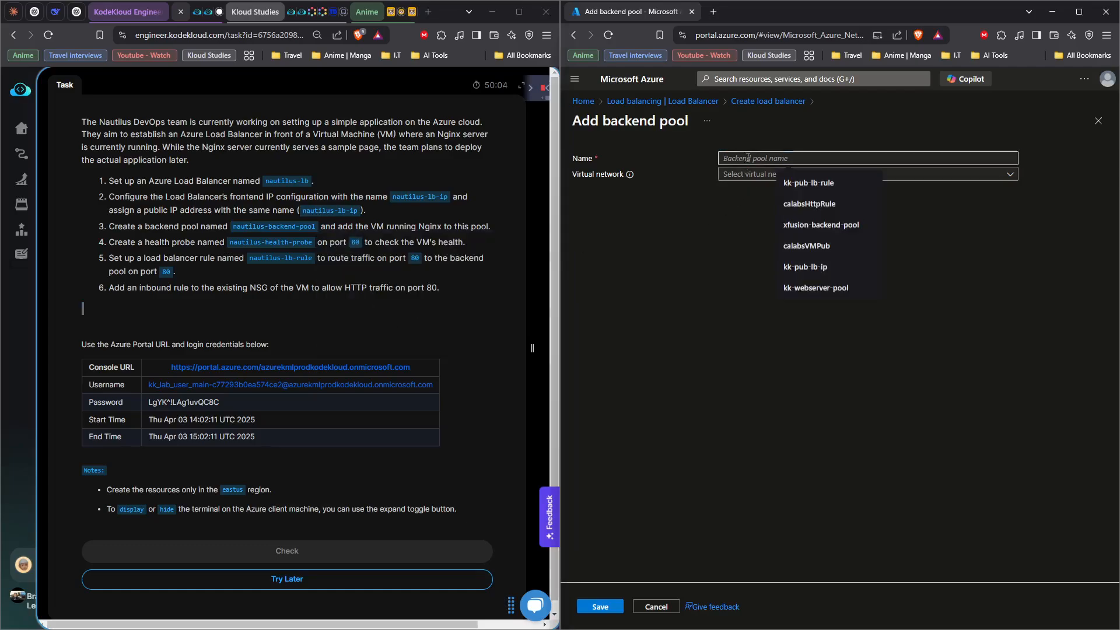
pyautogui.hotkey('ctrl', 'v')
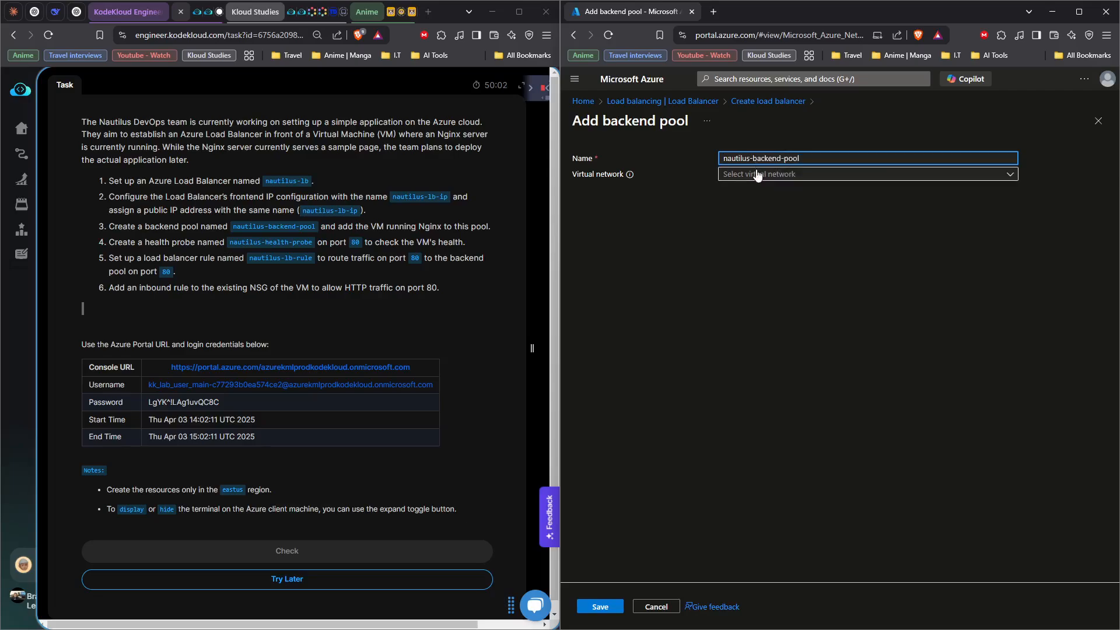
pyautogui.click(757, 175)
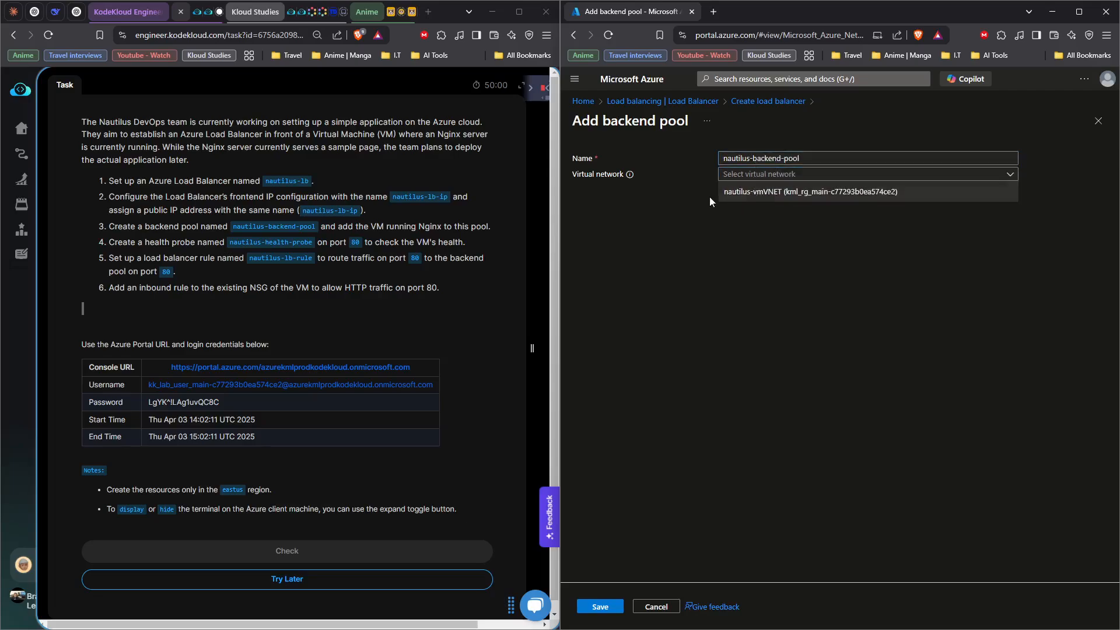
pyautogui.click(762, 192)
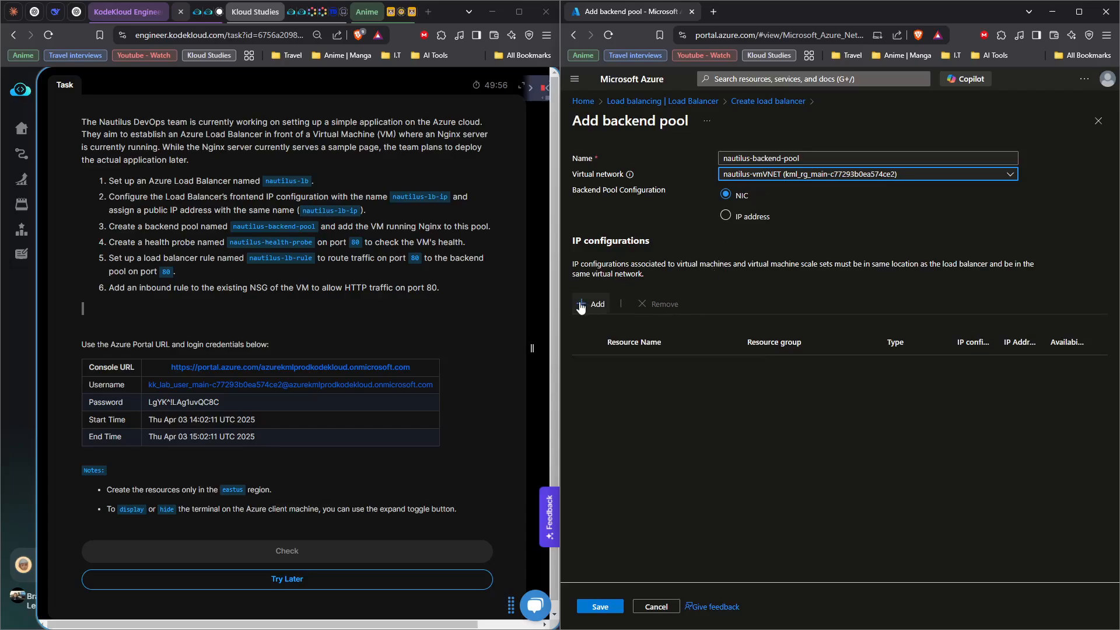
# - Add the nautilus-vm virtual machine's IP configuration to the backend pool and save the pool
pyautogui.click(580, 304)
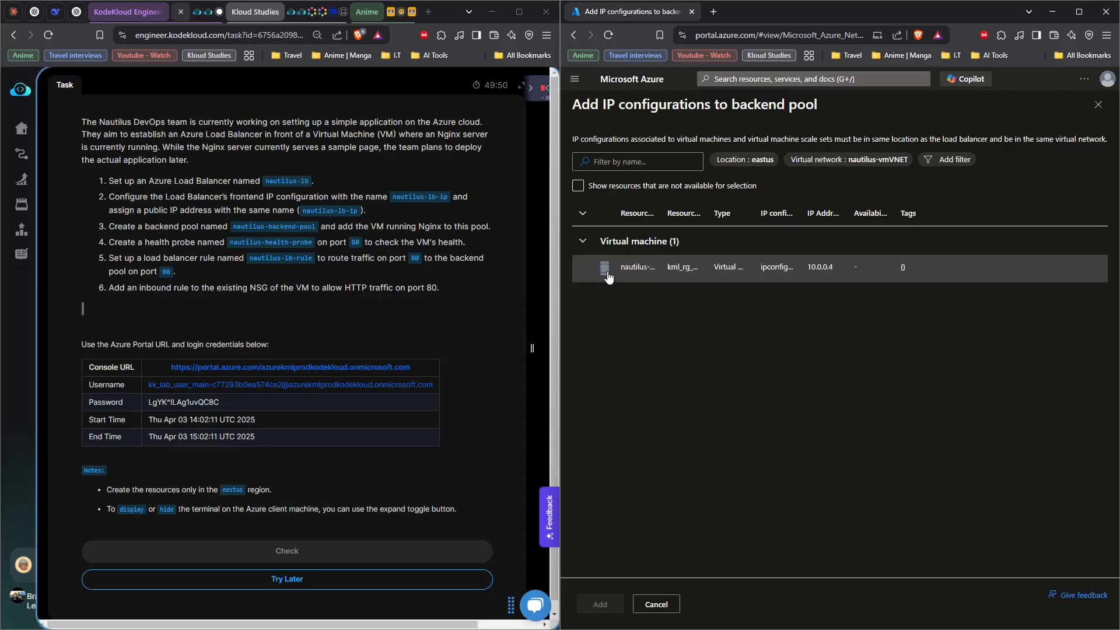
pyautogui.click(606, 270)
pyautogui.click(604, 607)
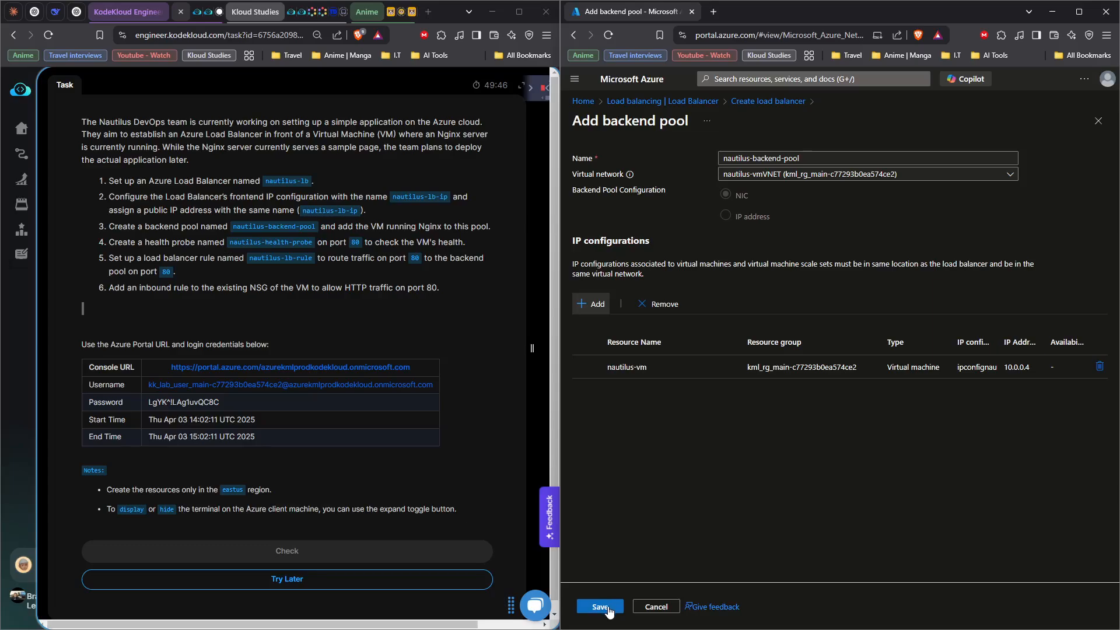
pyautogui.click(606, 609)
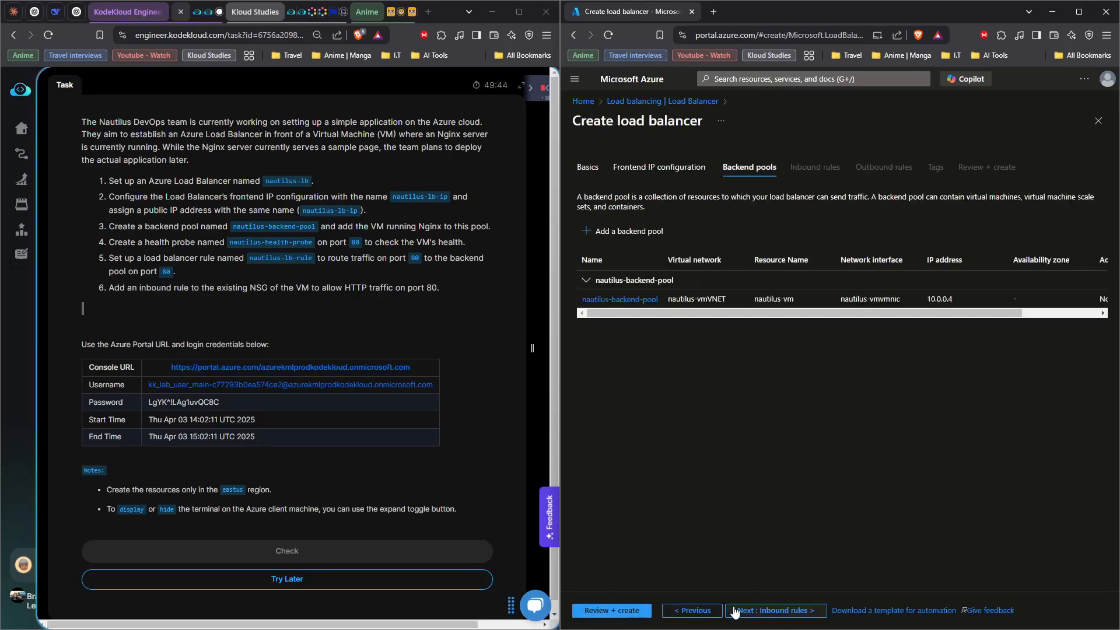
# - Start a load balancing rule for the load balancer's inbound rules and name it nautilus-lb-rule as given in the task
pyautogui.click(785, 612)
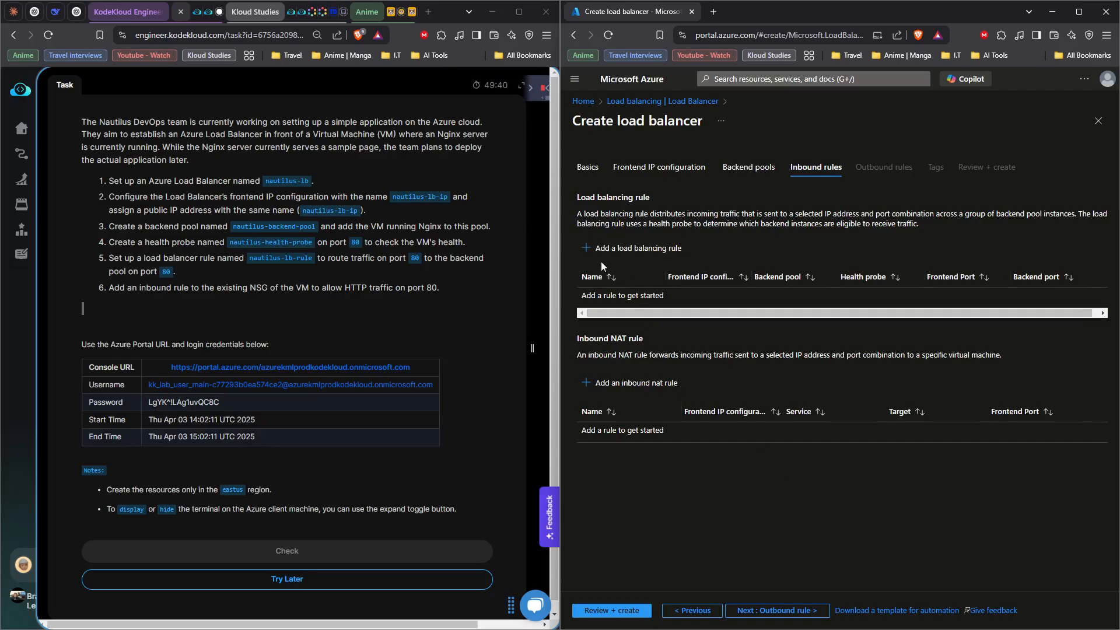
pyautogui.click(641, 250)
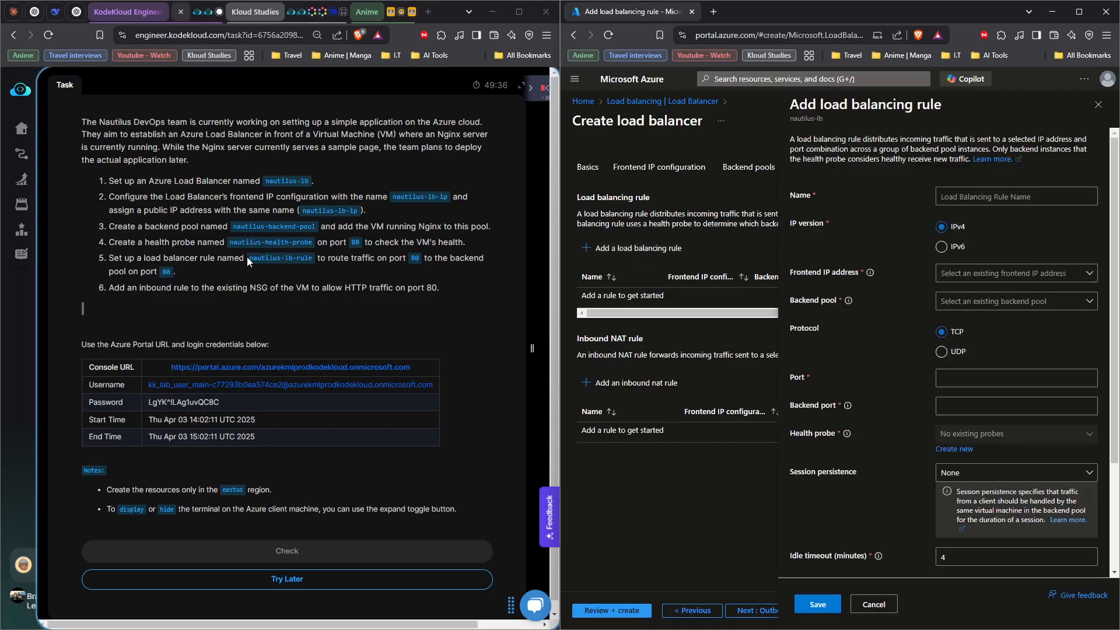
pyautogui.moveTo(248, 257); pyautogui.dragTo(313, 263)
pyautogui.rightClick(312, 263)
pyautogui.click(366, 273)
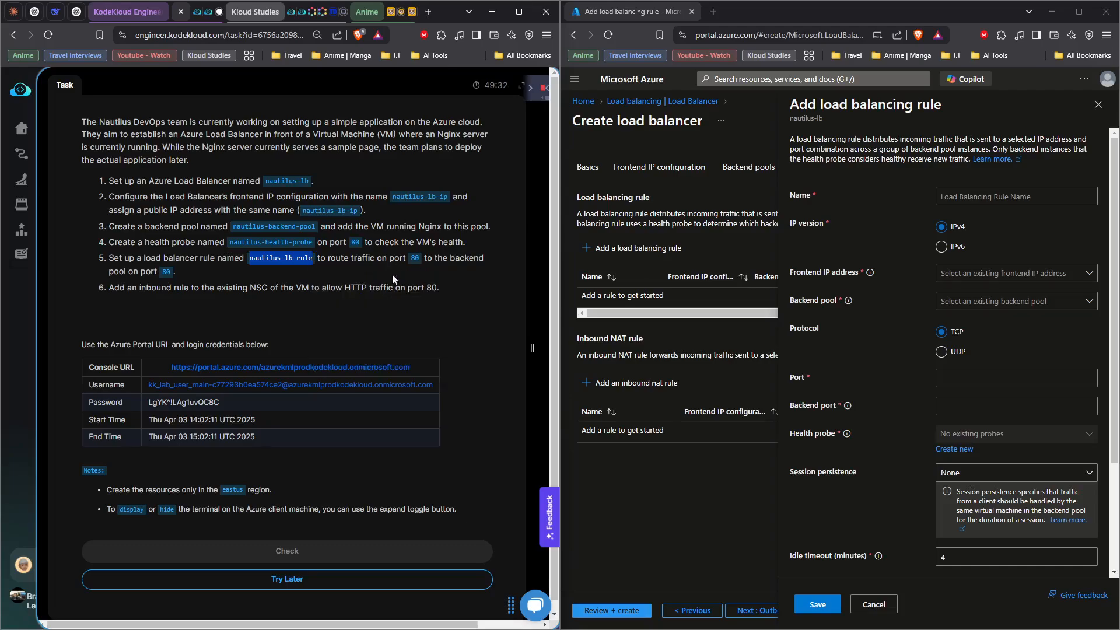
pyautogui.click(985, 198)
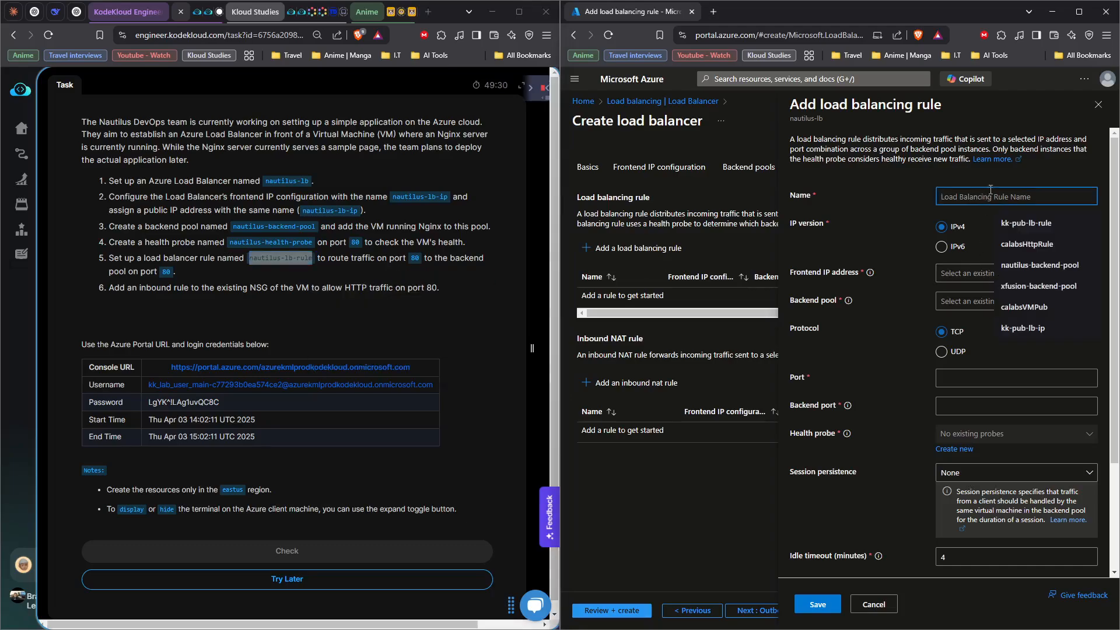
pyautogui.hotkey('ctrl', 'v')
# - Assign the nautilus-lb-ip frontend and nautilus-backend-pool to the rule, and set both its port and backend port to 80
pyautogui.click(991, 274)
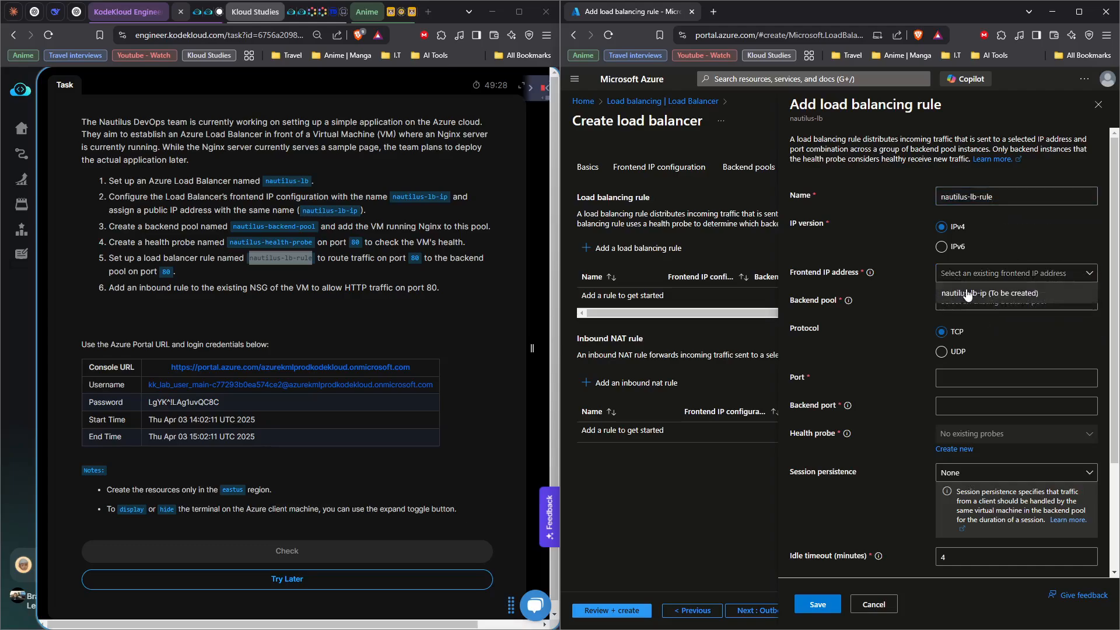
pyautogui.click(967, 295)
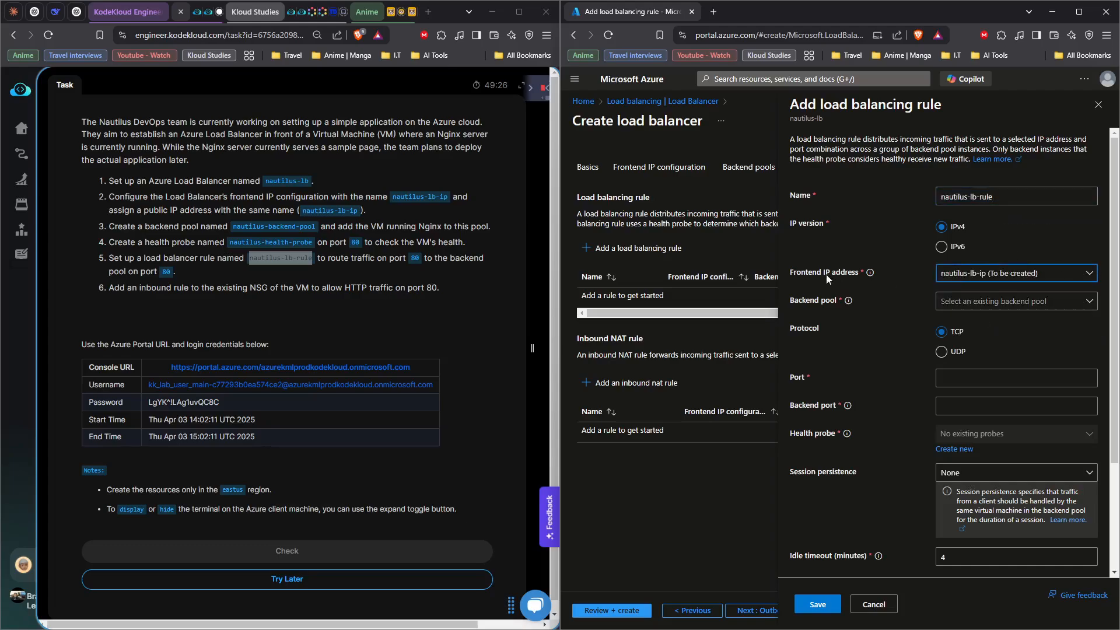
pyautogui.click(979, 300)
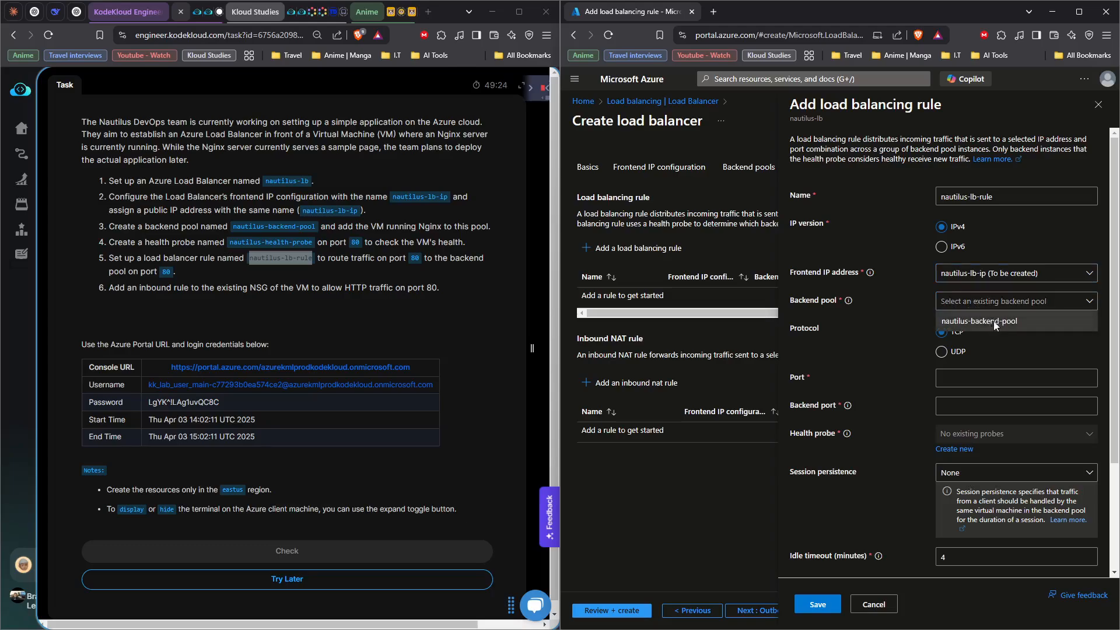
pyautogui.click(991, 320)
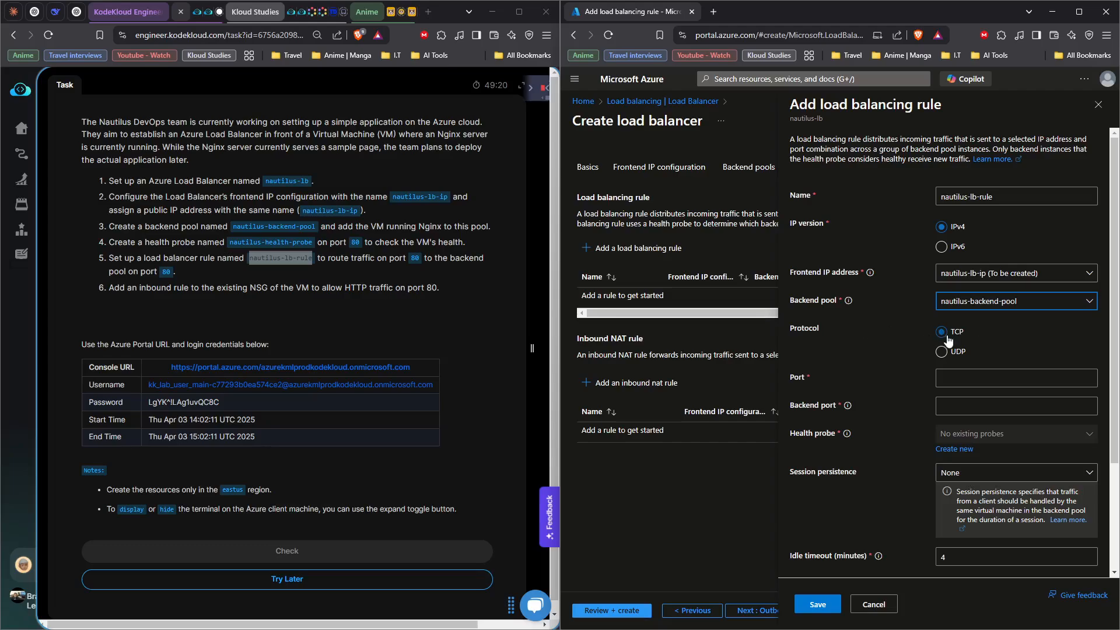
pyautogui.click(985, 378)
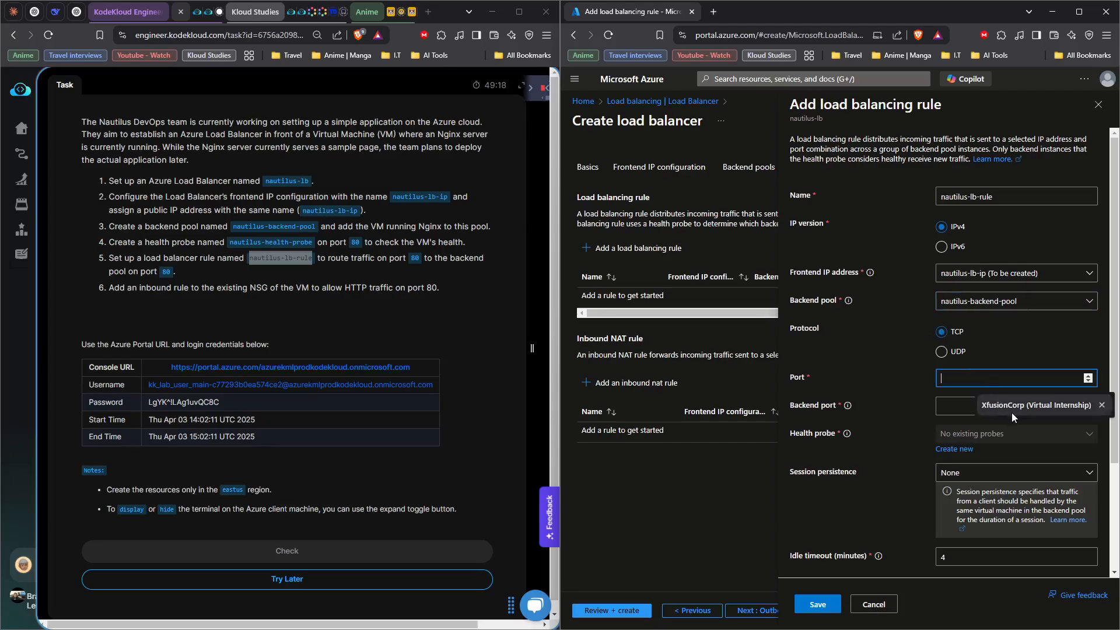
pyautogui.write('80')
pyautogui.press('Tab')
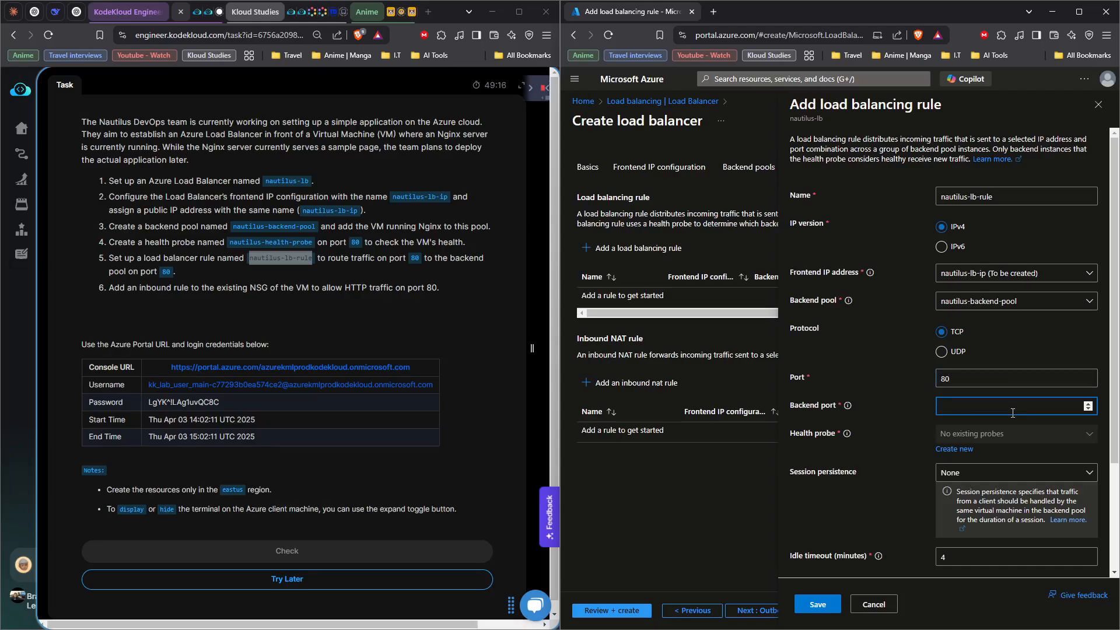
pyautogui.write('80')
# - Create a health probe named nautilus-health-probe for the rule, keeping TCP port 80, and save the load balancing rule
pyautogui.click(269, 262)
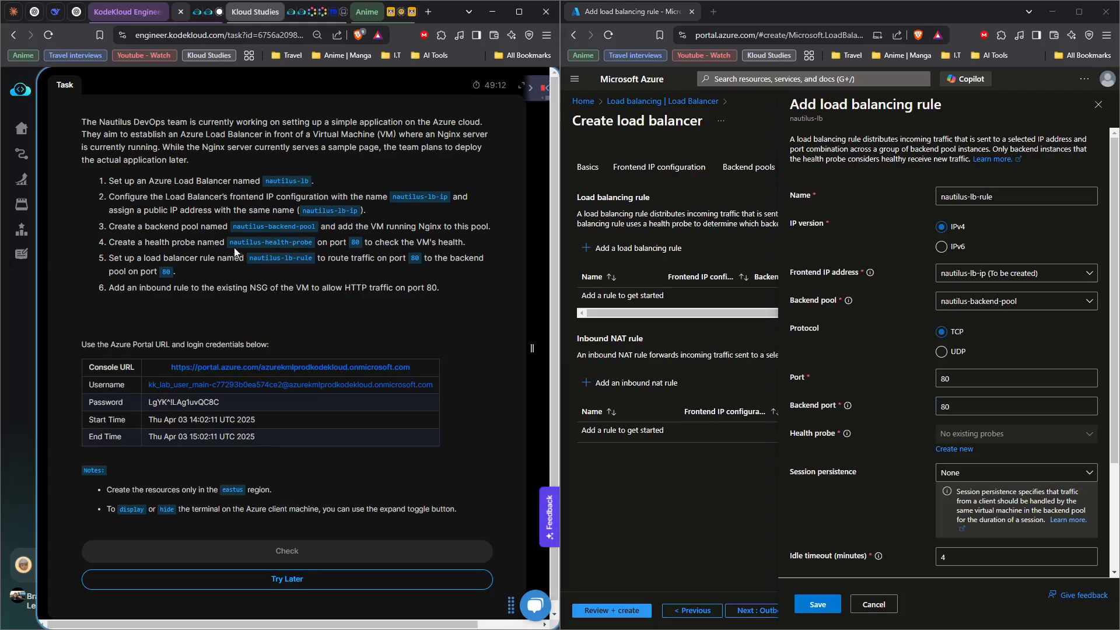
pyautogui.moveTo(229, 245); pyautogui.dragTo(315, 247)
pyautogui.rightClick(315, 247)
pyautogui.click(334, 255)
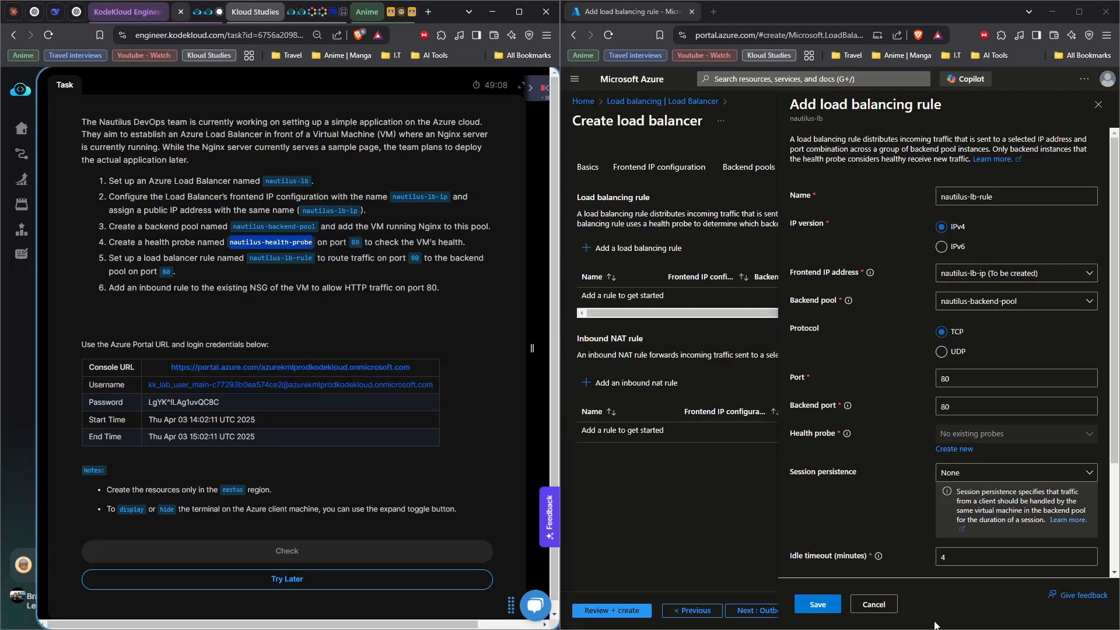
pyautogui.click(954, 448)
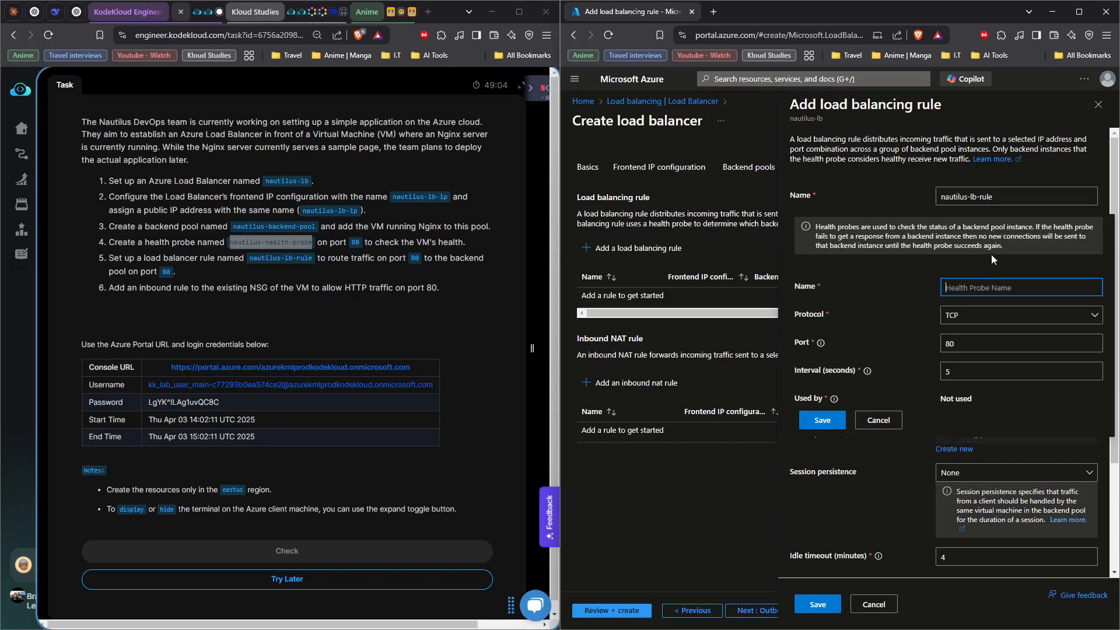
pyautogui.hotkey('ctrl', 'v')
pyautogui.click(812, 421)
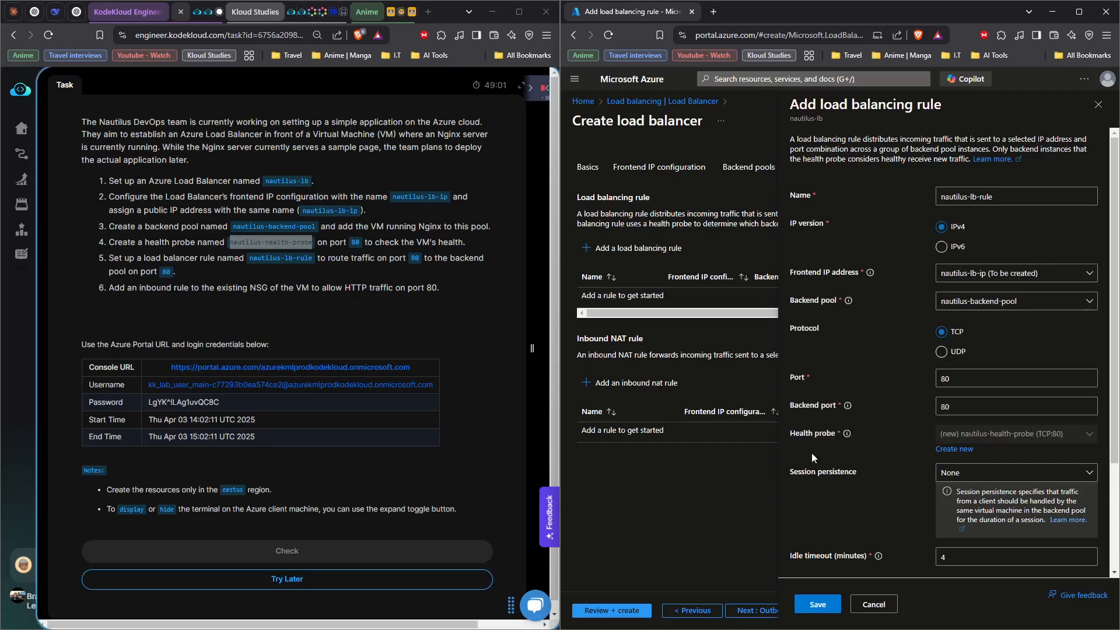
pyautogui.click(820, 607)
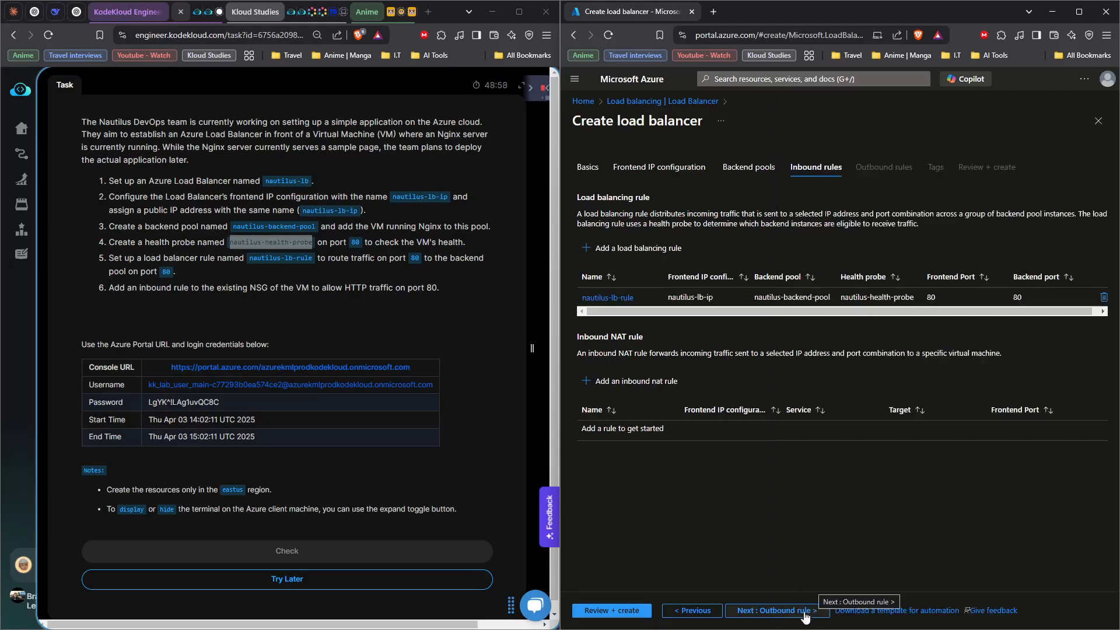
# - Skip outbound rules and tags, validate the nautilus-lb configuration and create the load balancer
pyautogui.click(758, 613)
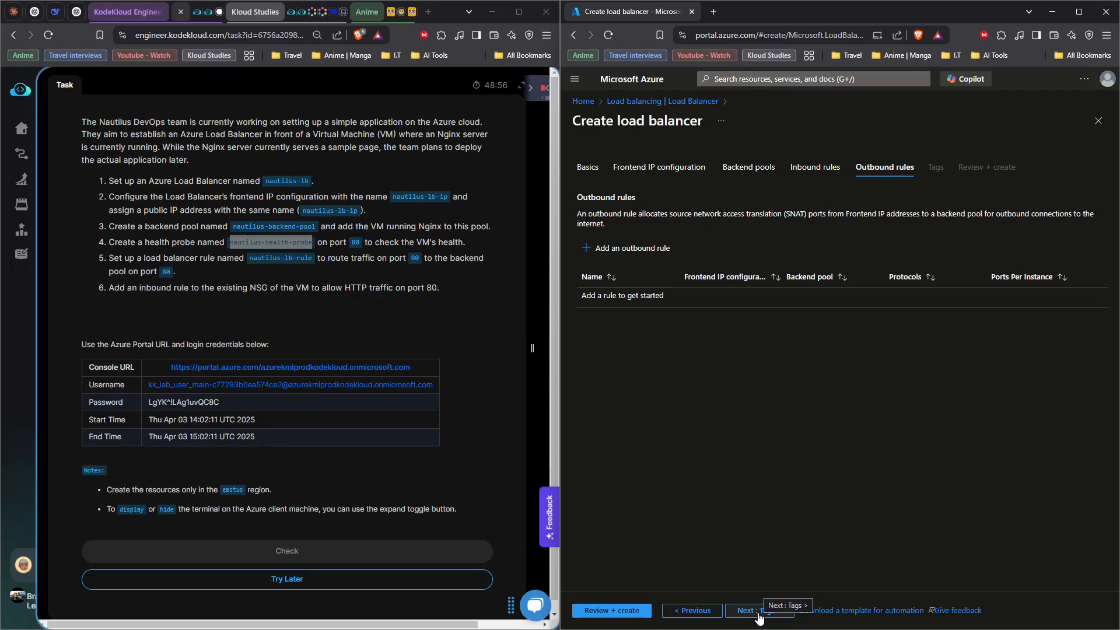
pyautogui.click(758, 612)
pyautogui.click(762, 613)
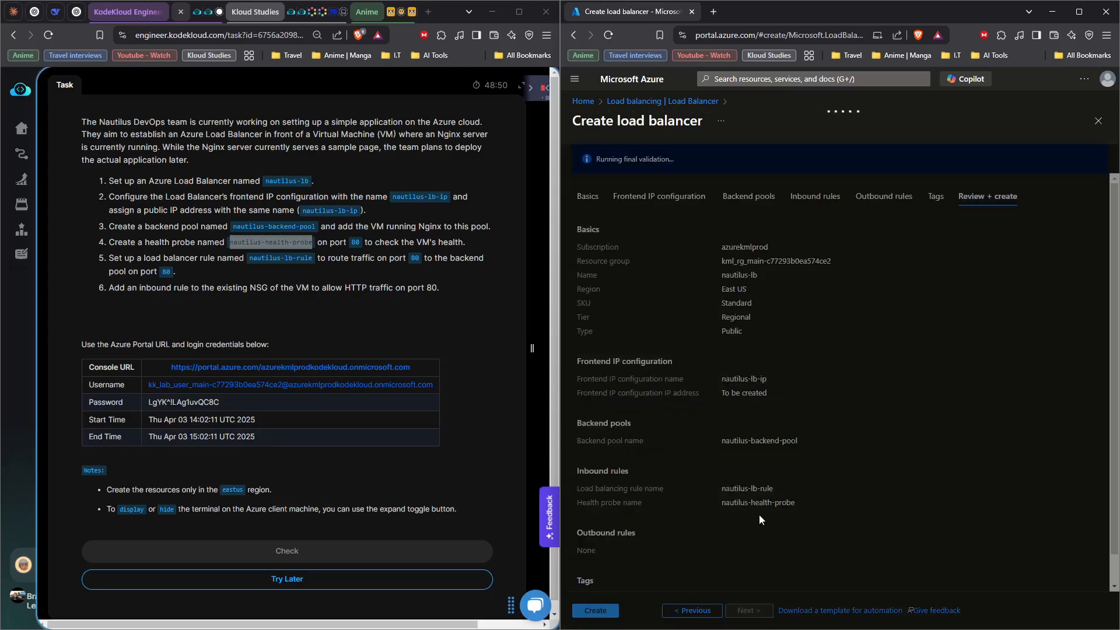
pyautogui.click(372, 312)
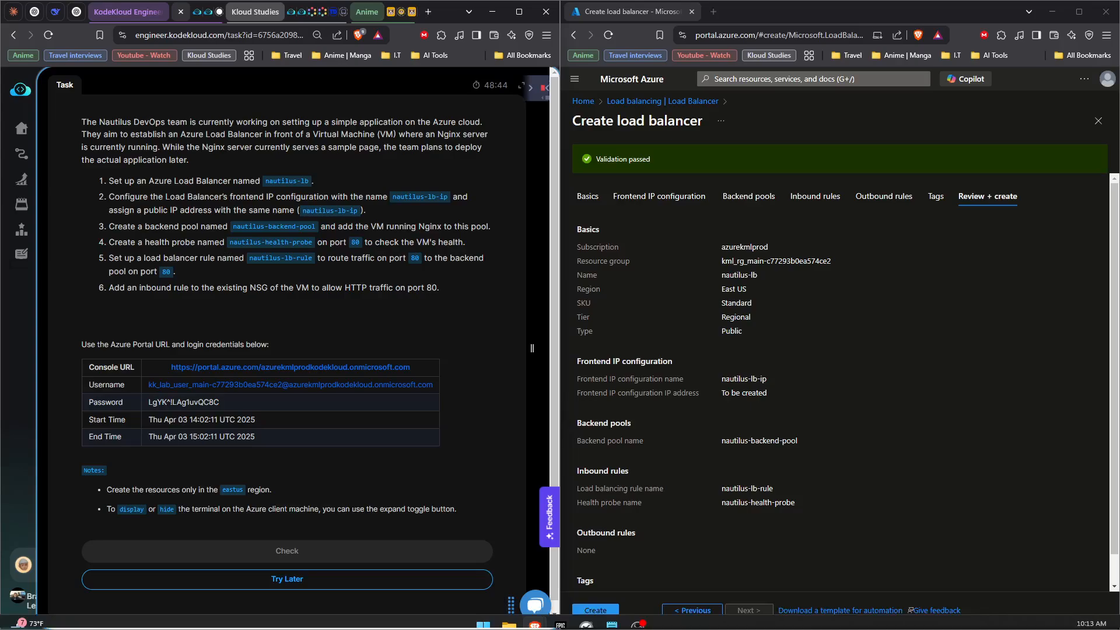
pyautogui.click(596, 610)
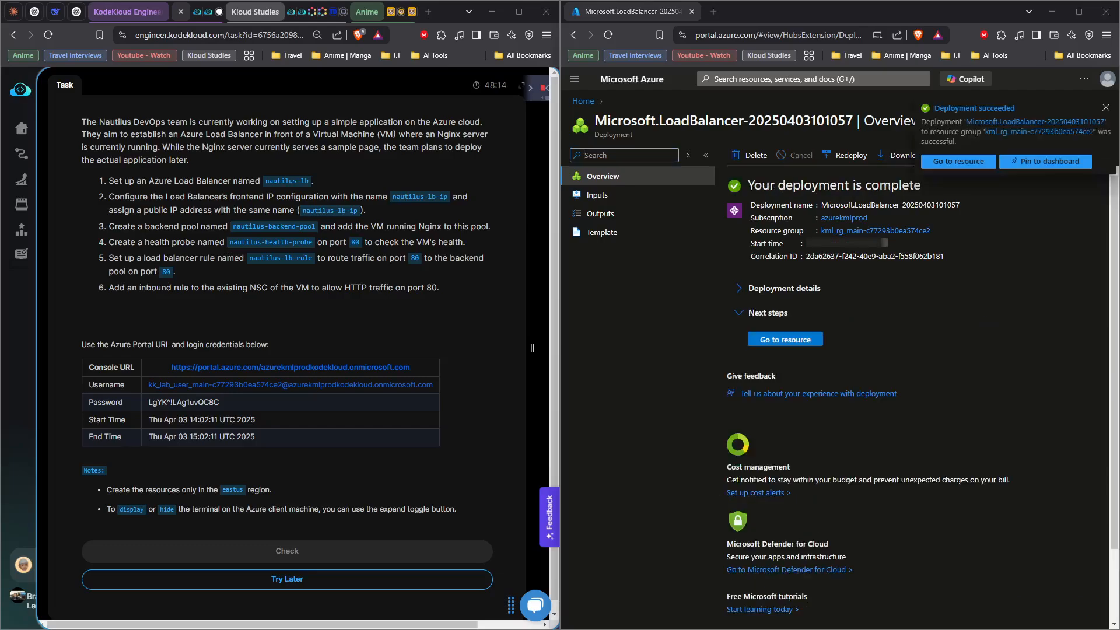
# - Open the inbound security rules of the nautilus-vmNSG network security group from its resource group
pyautogui.click(810, 342)
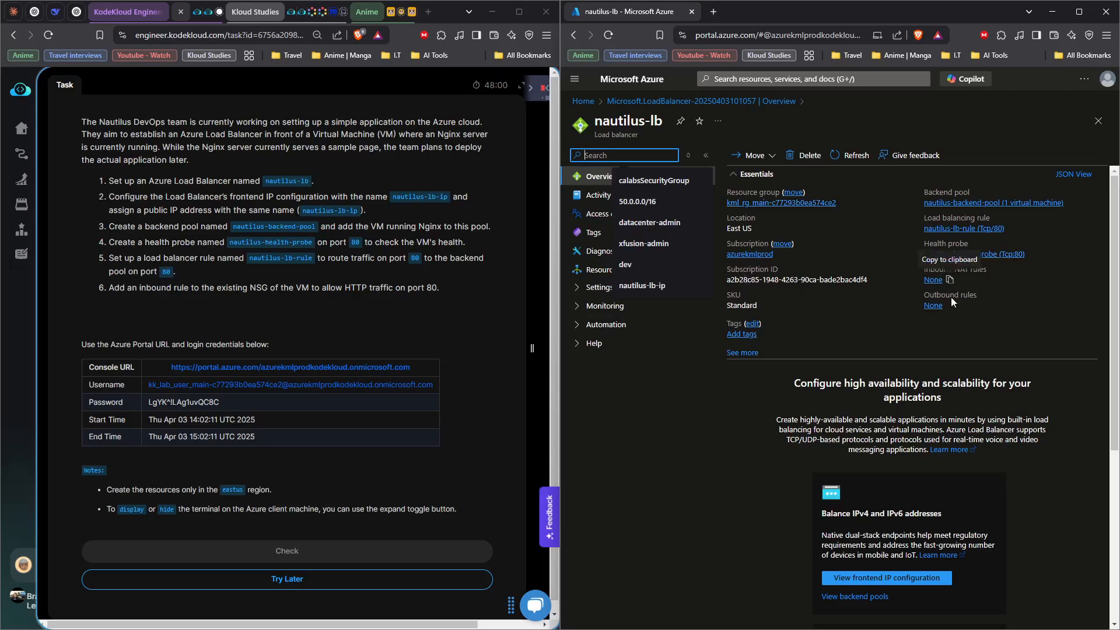
pyautogui.click(617, 81)
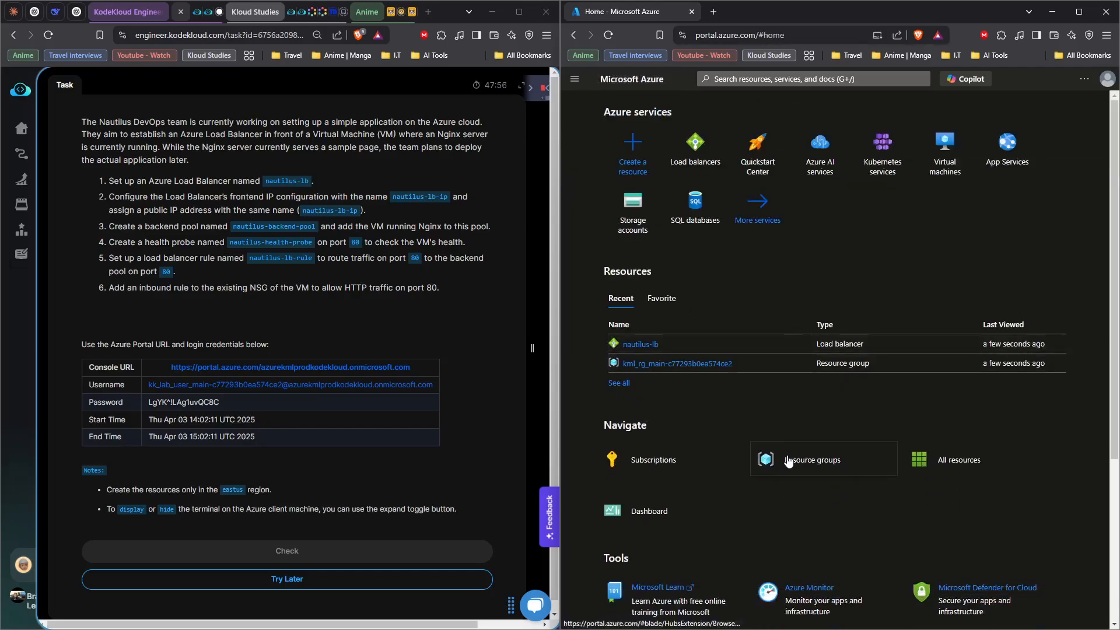
pyautogui.click(788, 461)
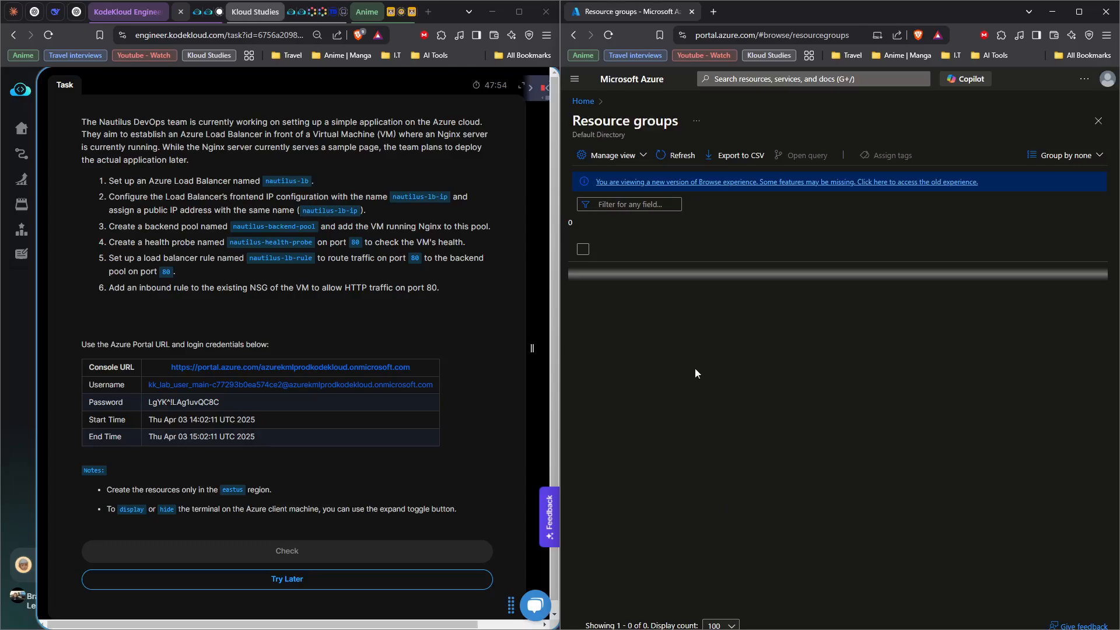
pyautogui.click(642, 265)
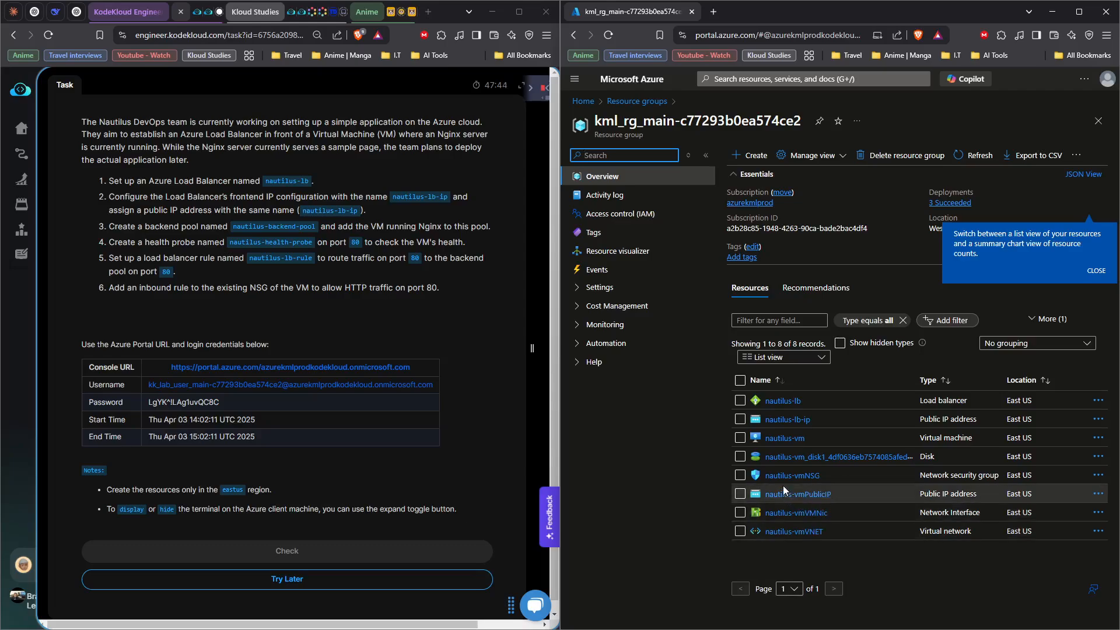
pyautogui.click(804, 477)
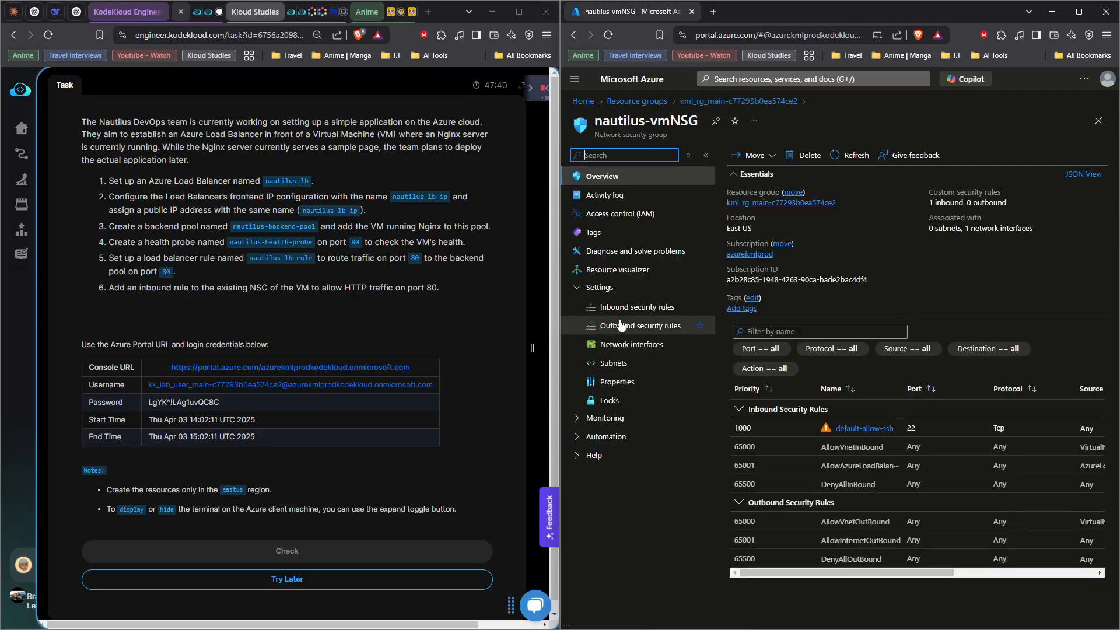
pyautogui.click(637, 306)
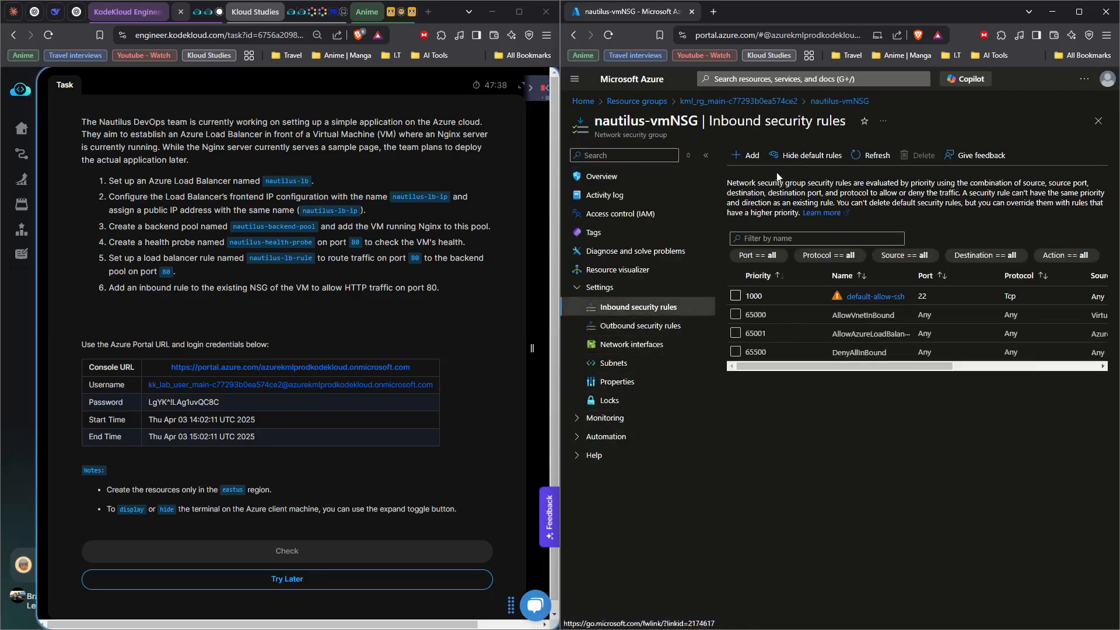
# - Add an inbound security rule to nautilus-vmNSG that allows the HTTP service from any source to any destination
pyautogui.click(744, 156)
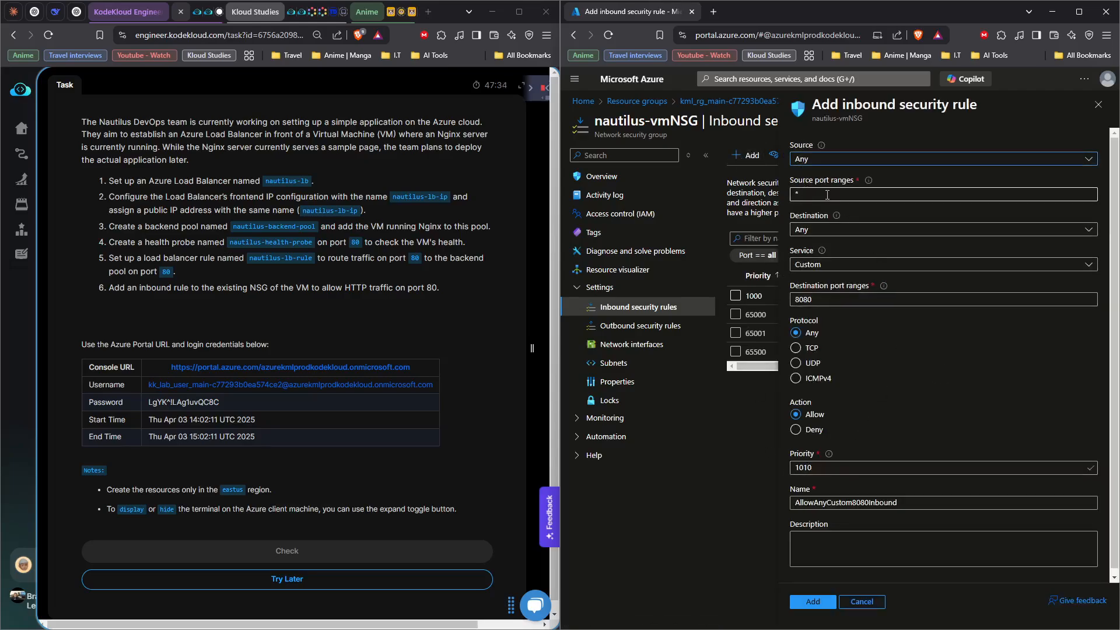
pyautogui.click(828, 230)
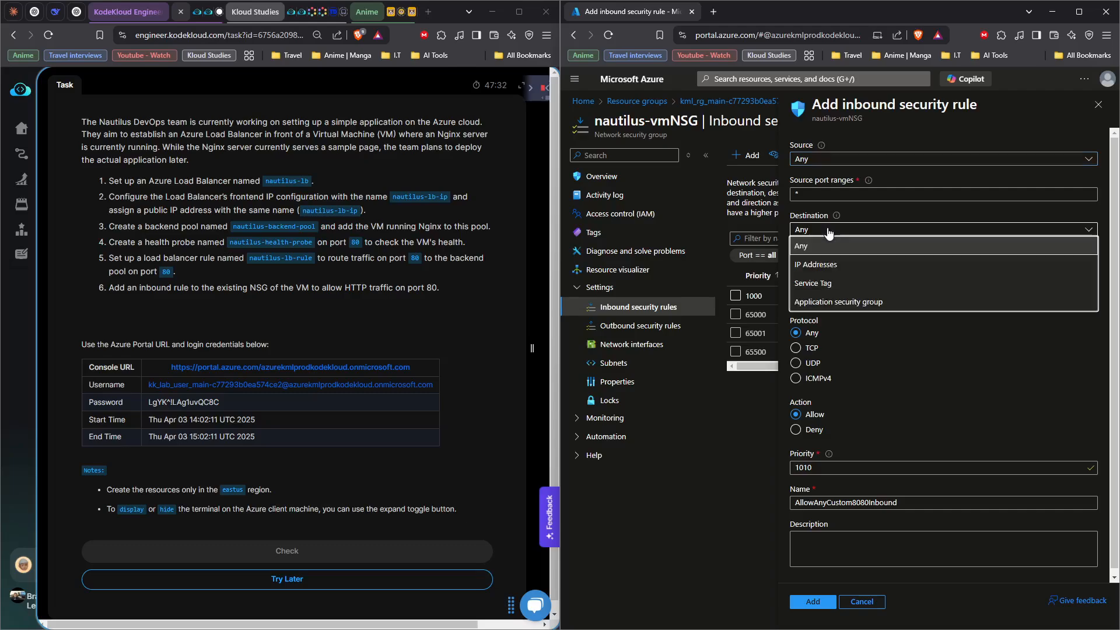
pyautogui.click(827, 244)
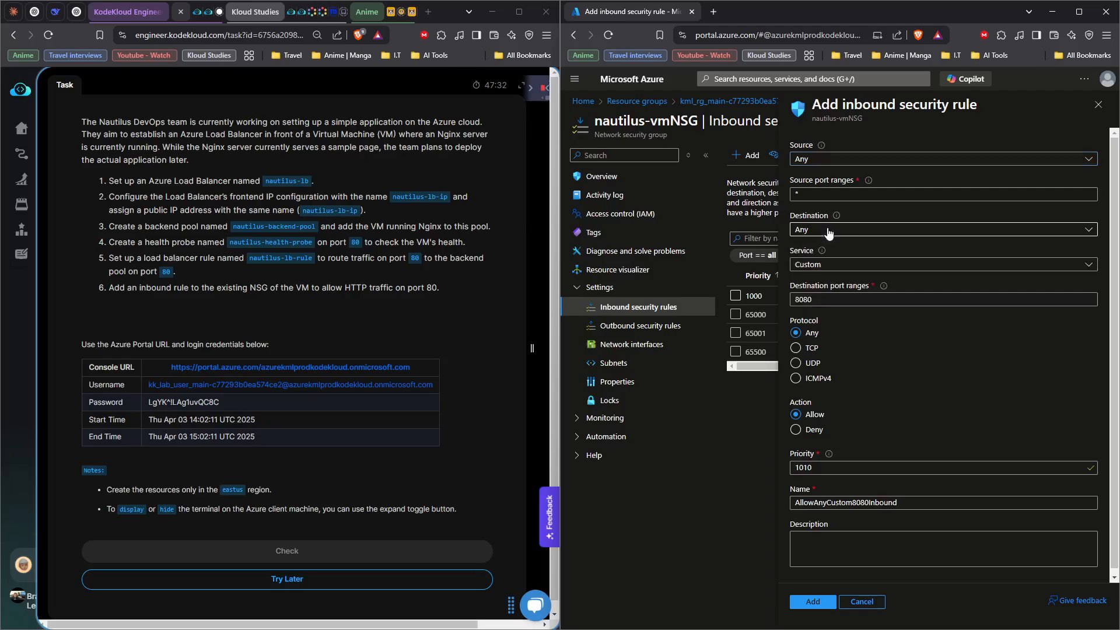
pyautogui.click(827, 266)
pyautogui.click(824, 283)
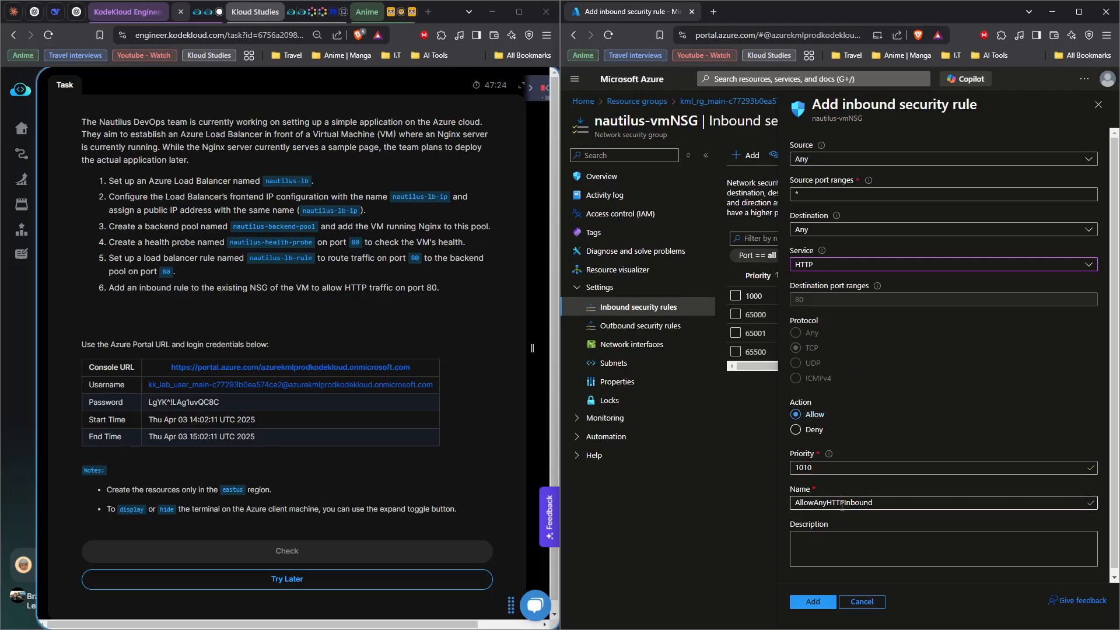
pyautogui.click(816, 604)
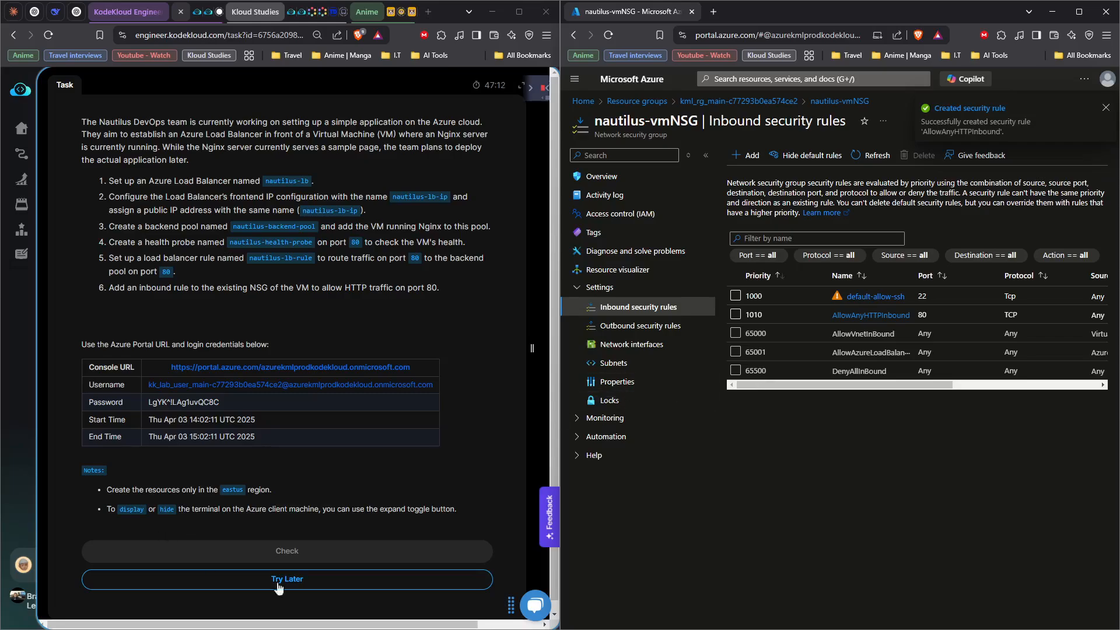
pyautogui.click(364, 552)
pyautogui.click(350, 319)
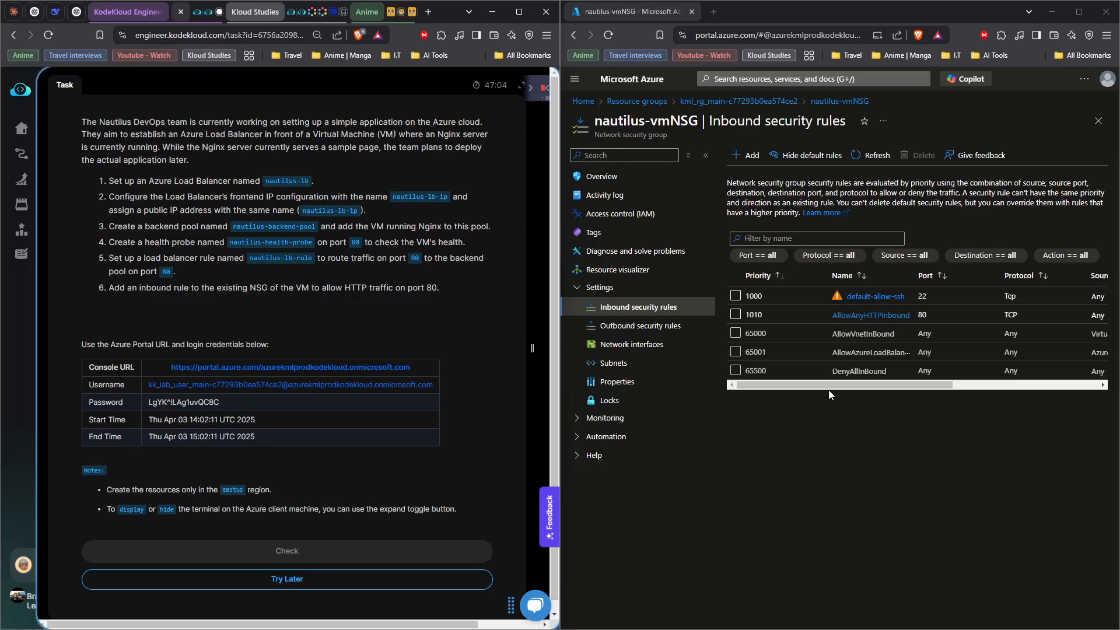
pyautogui.moveTo(828, 385)
pyautogui.mouseDown()
pyautogui.moveTo(960, 383)
pyautogui.moveTo(835, 397)
pyautogui.mouseUp()
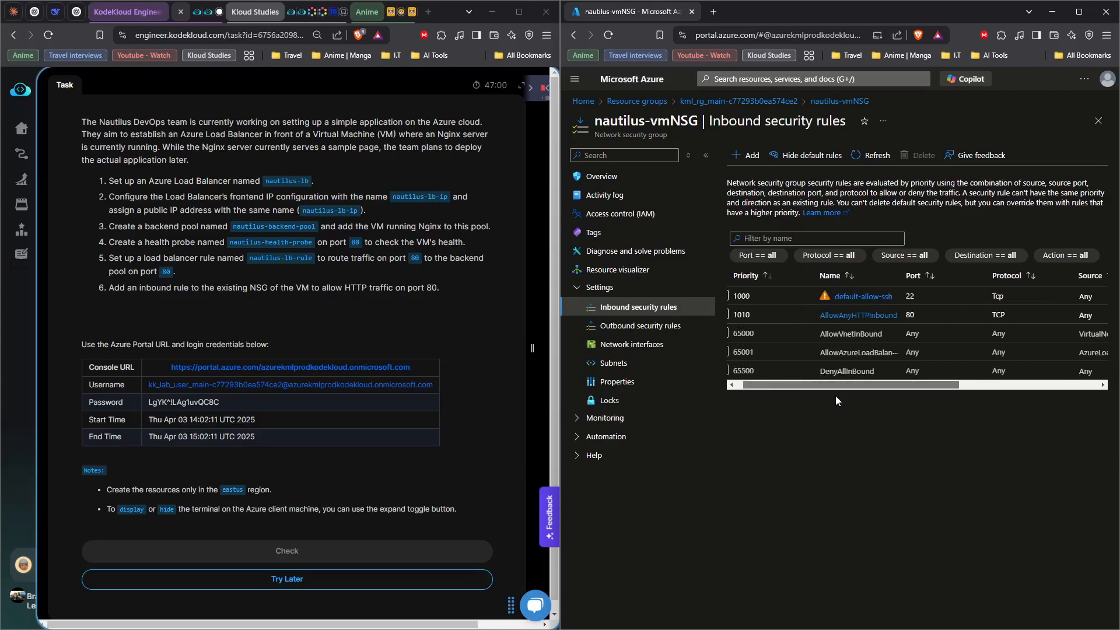
pyautogui.moveTo(696, 625)
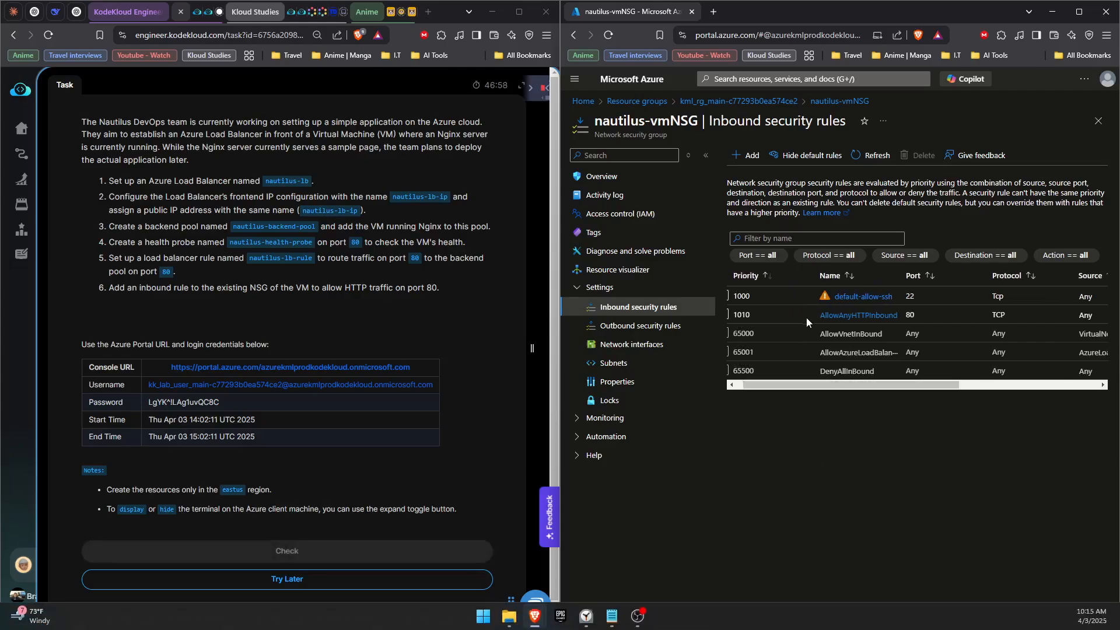